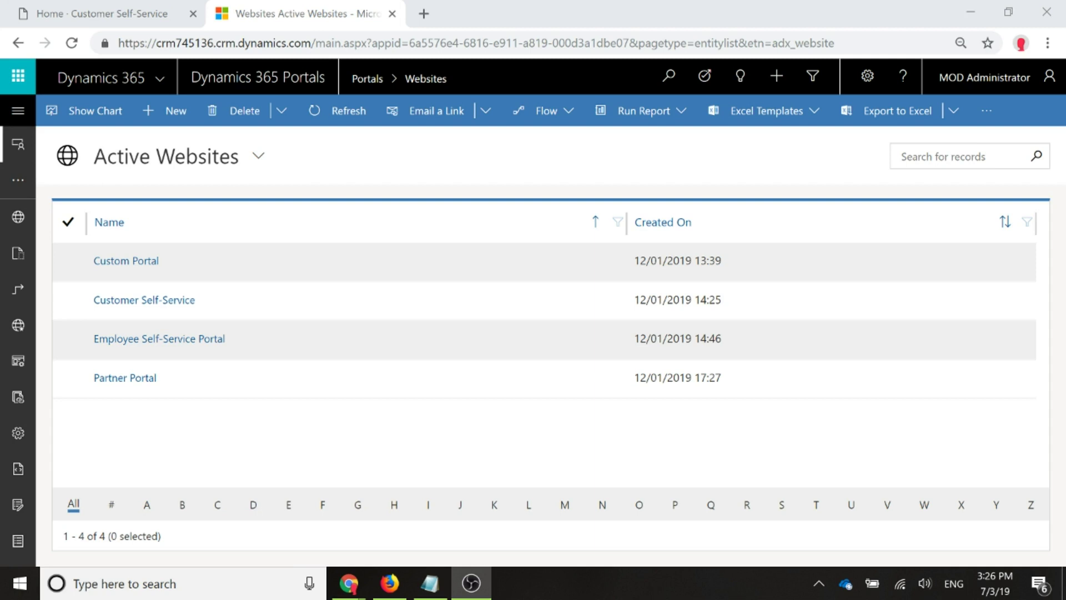
# In the Portal Messages solution, expand Entities and confirm Portal Message has Notes (includes attachments) enabled
pyautogui.moveTo(349, 582)
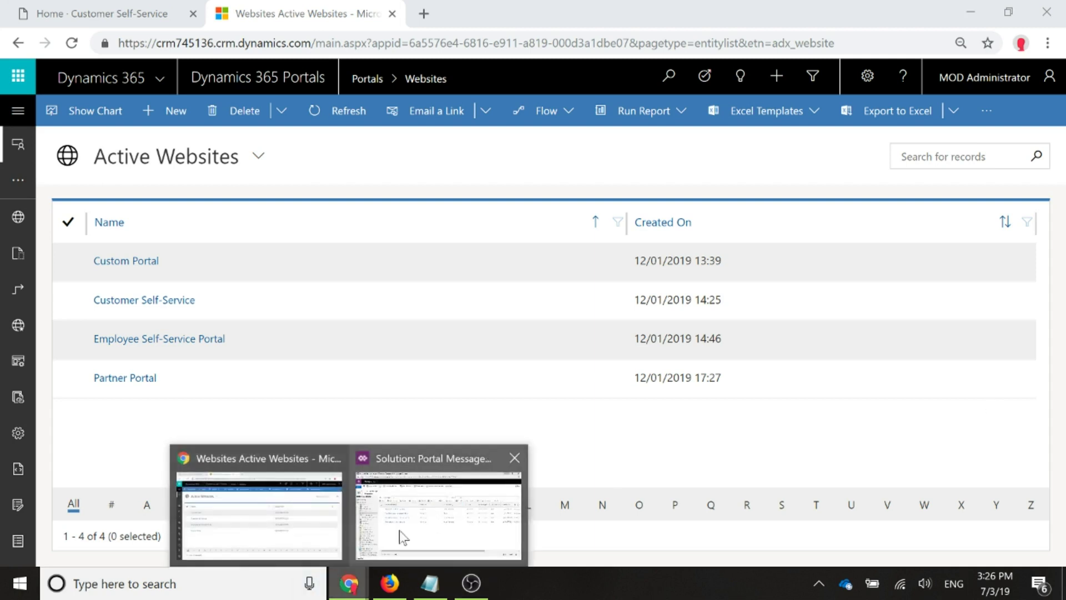
pyautogui.click(411, 530)
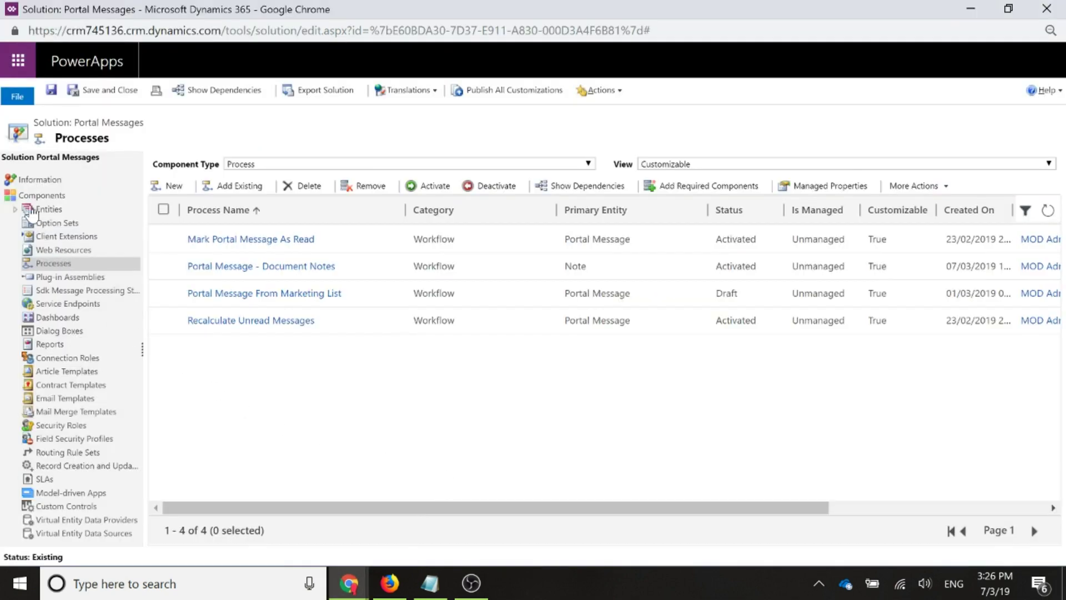
pyautogui.click(27, 210)
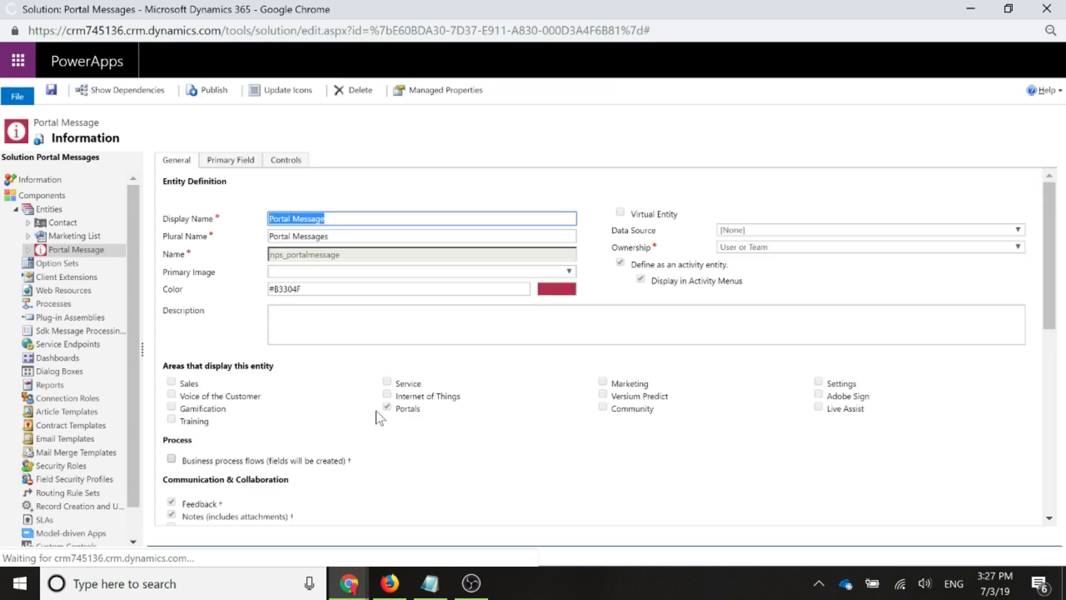
pyautogui.scroll(-3, 404, 404)
pyautogui.scroll(2, 389, 401)
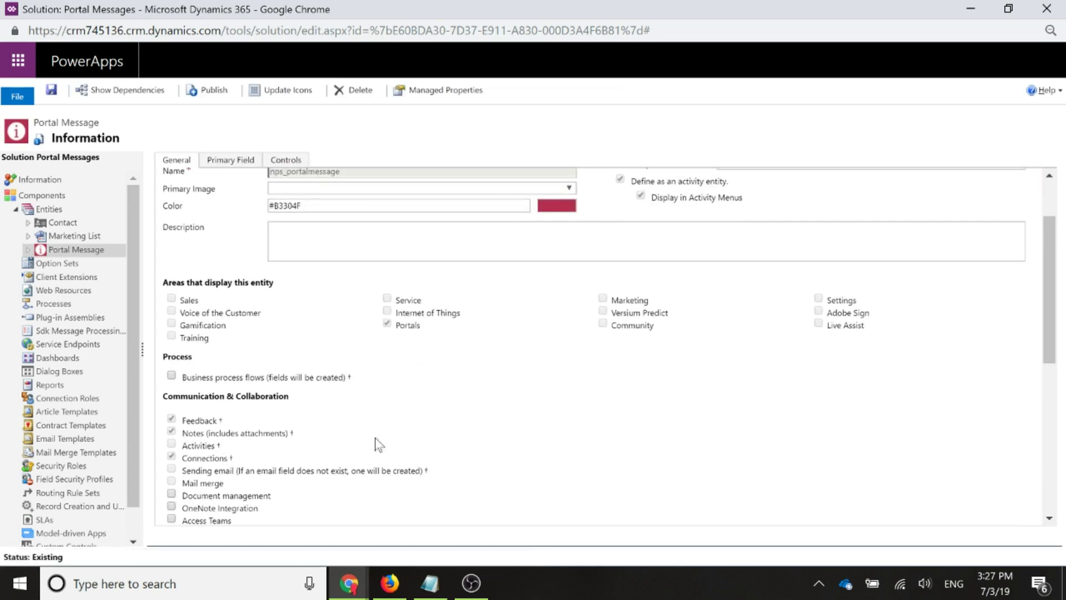
pyautogui.scroll(2, 408, 440)
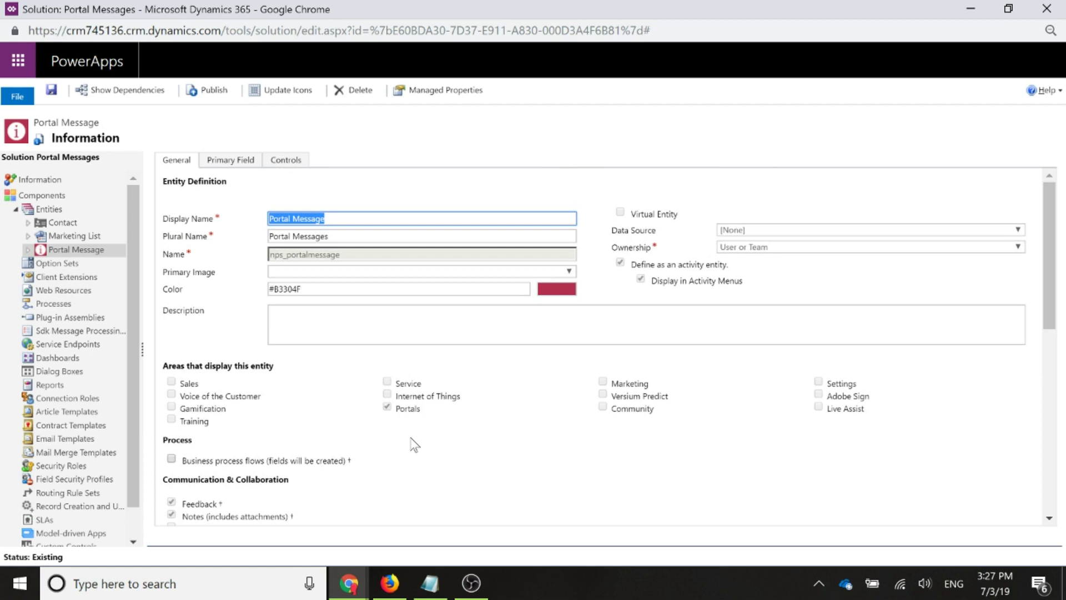
pyautogui.scroll(-2, 411, 443)
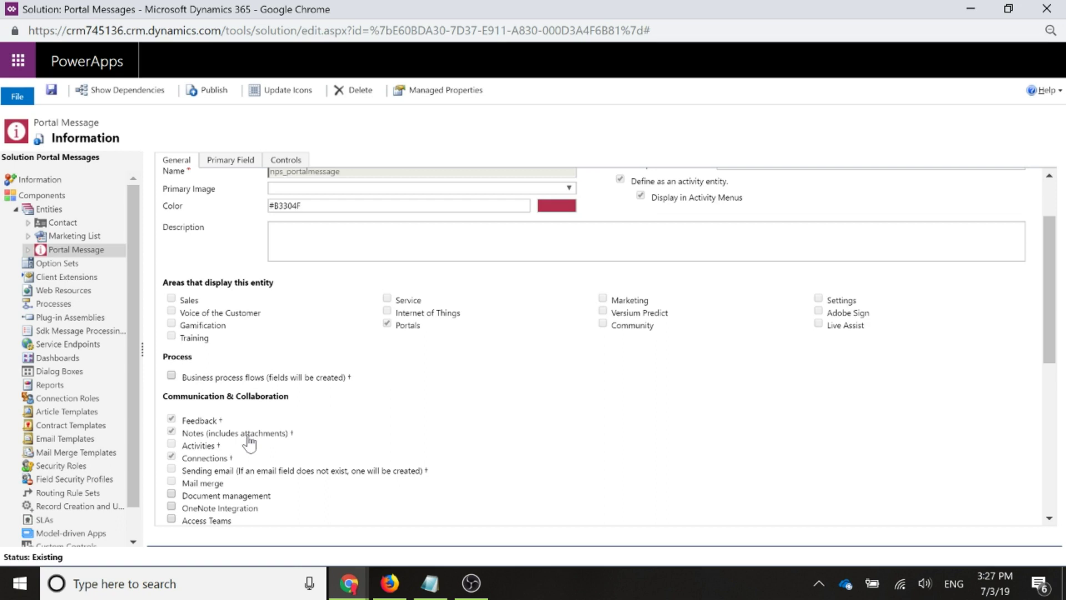
# Open the Portal Message main Information form and delete its Note Text field from Documents
pyautogui.click(29, 250)
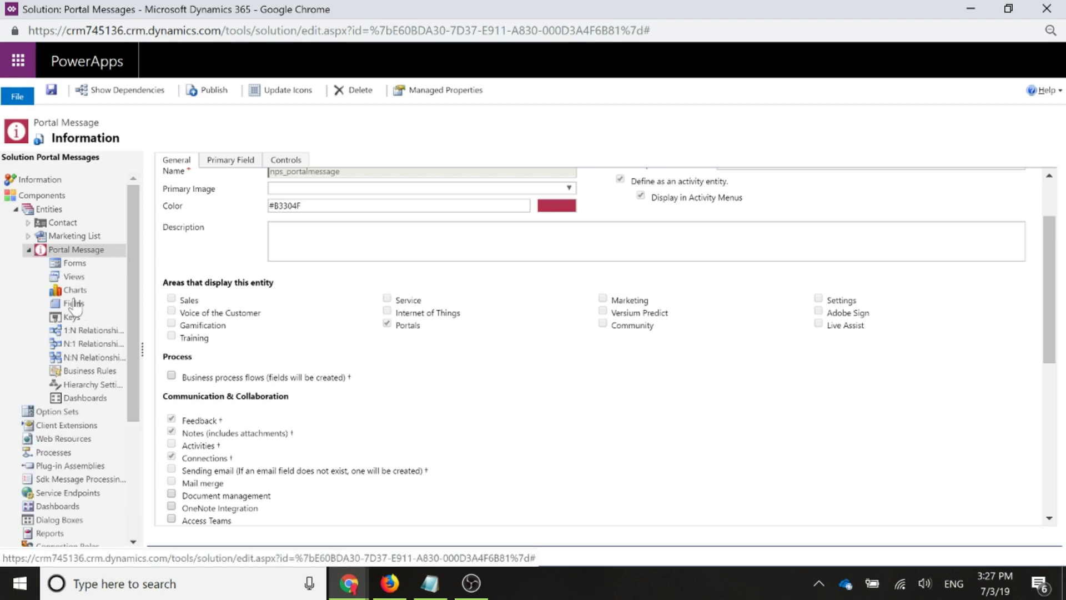
pyautogui.click(77, 264)
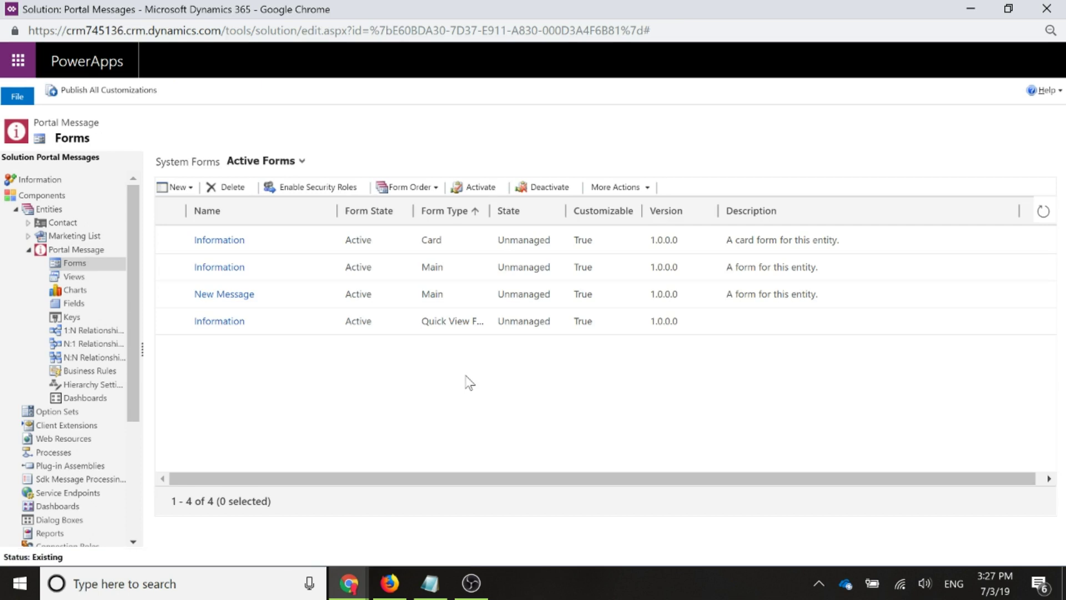
pyautogui.doubleClick(277, 268)
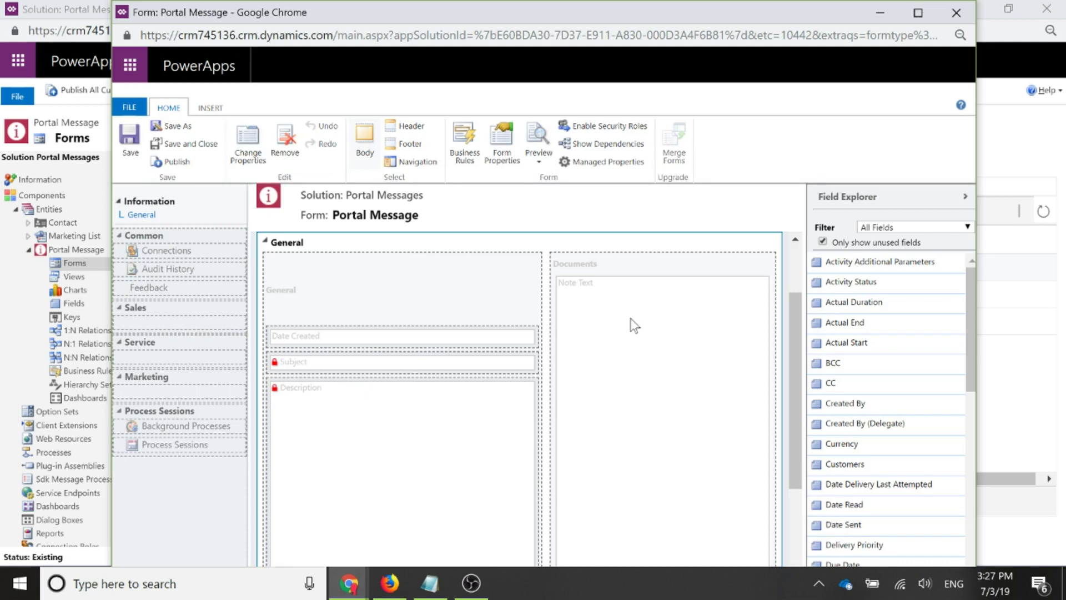
pyautogui.click(666, 325)
pyautogui.scroll(3, 666, 322)
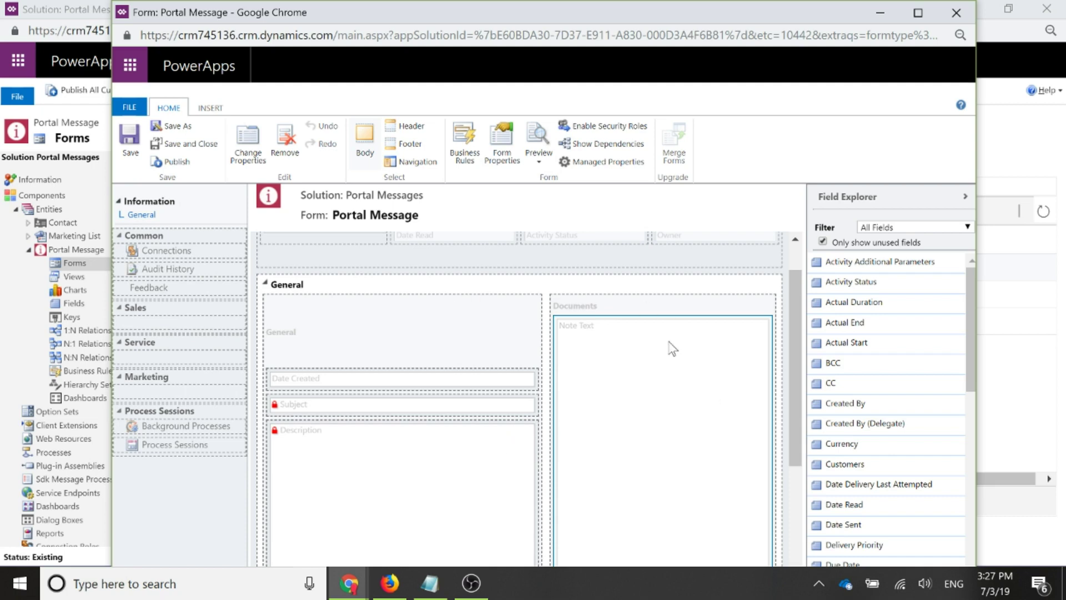
pyautogui.press('Delete')
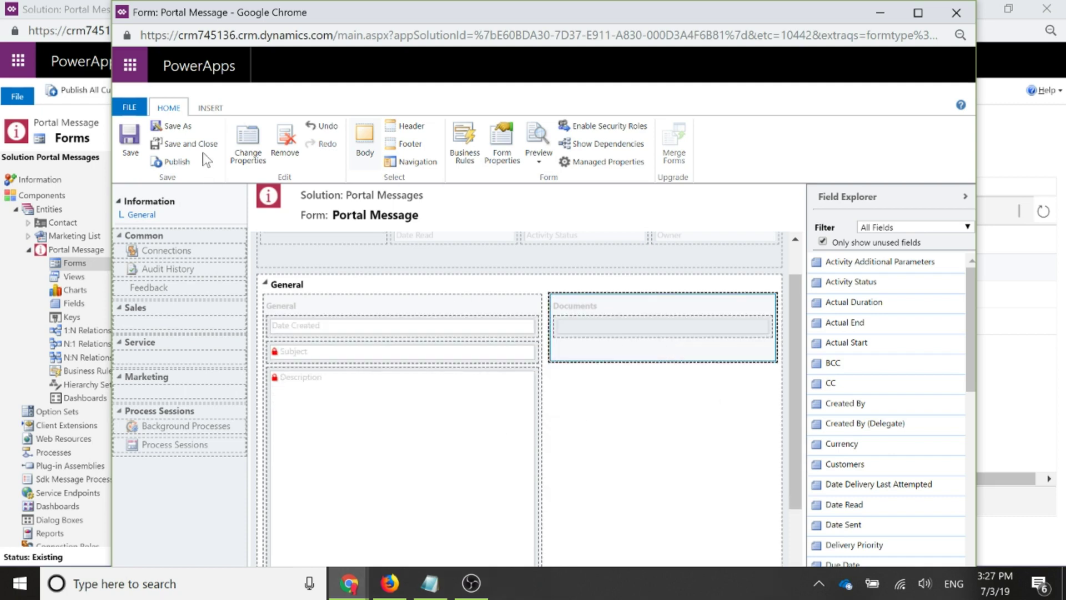
# Insert a Timeline into the Documents section and select the new Note Text timeline
pyautogui.click(211, 108)
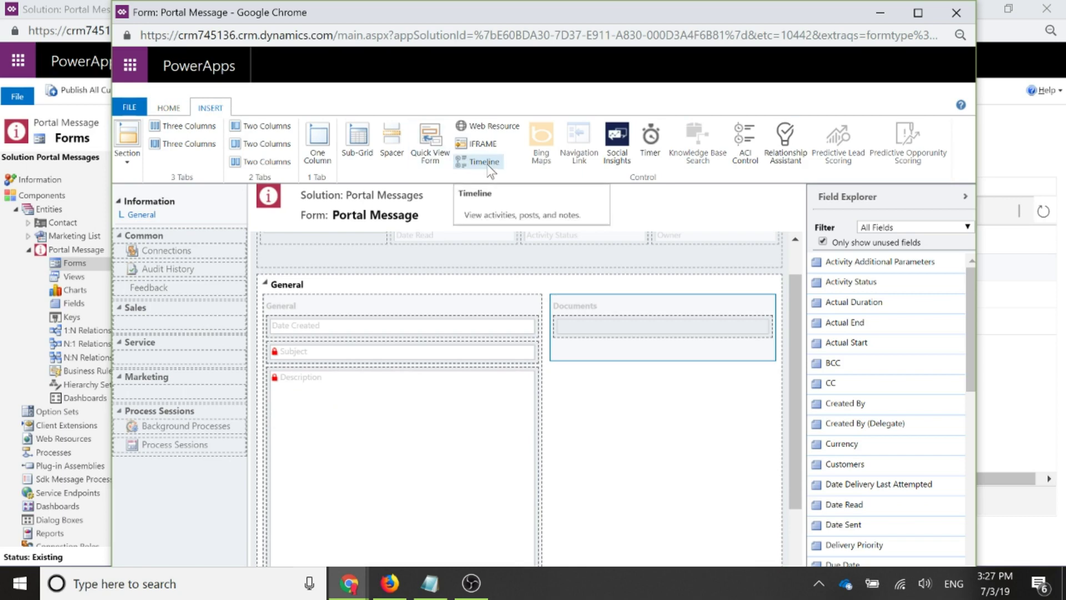
pyautogui.click(488, 162)
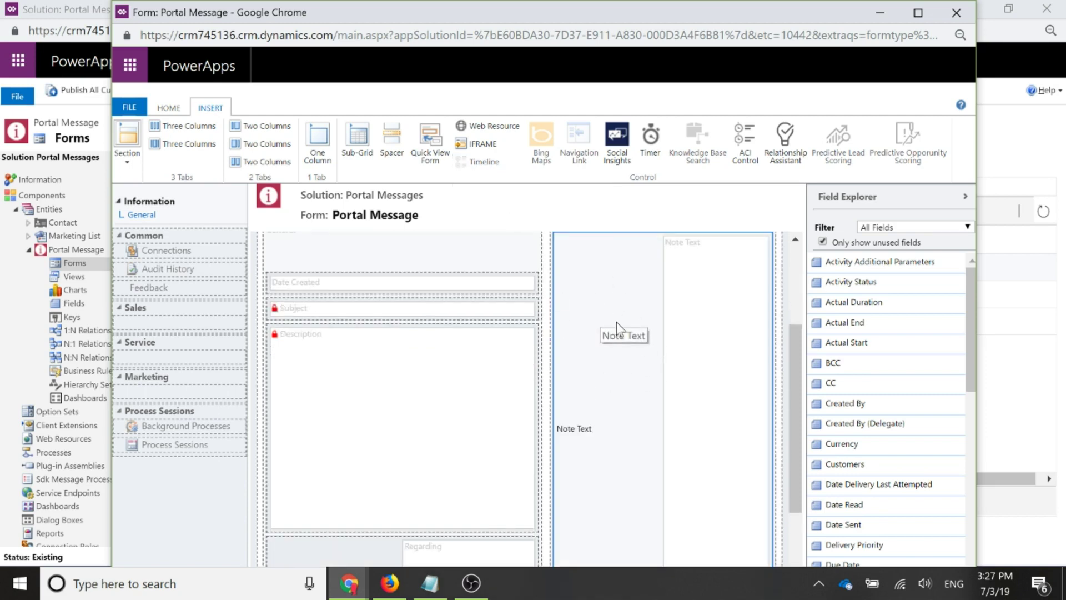
pyautogui.scroll(2, 614, 344)
pyautogui.click(608, 298)
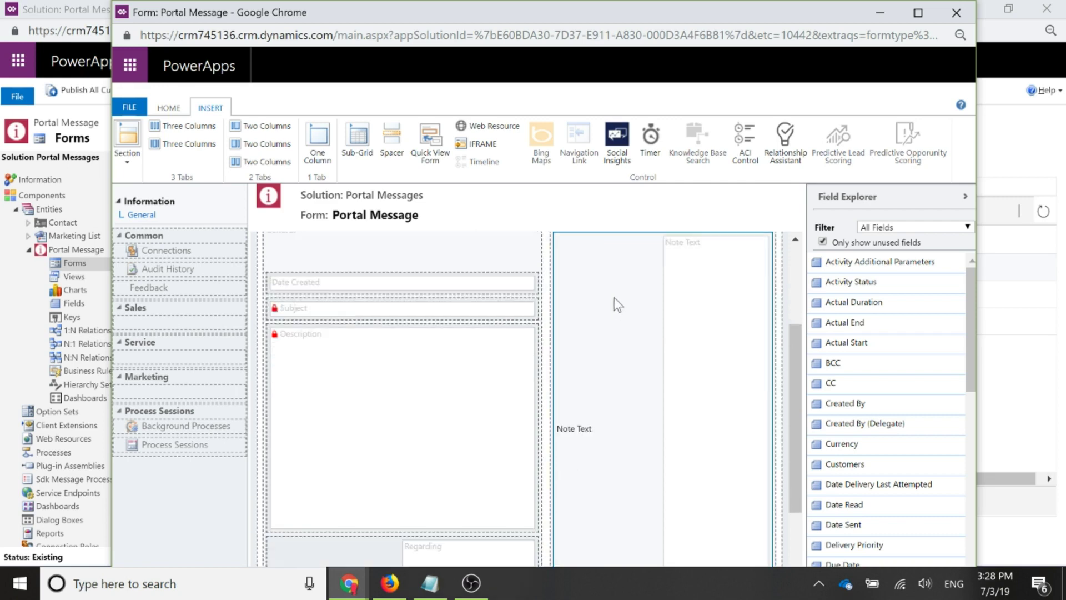
pyautogui.scroll(2, 614, 299)
pyautogui.click(638, 395)
pyautogui.scroll(-3, 612, 345)
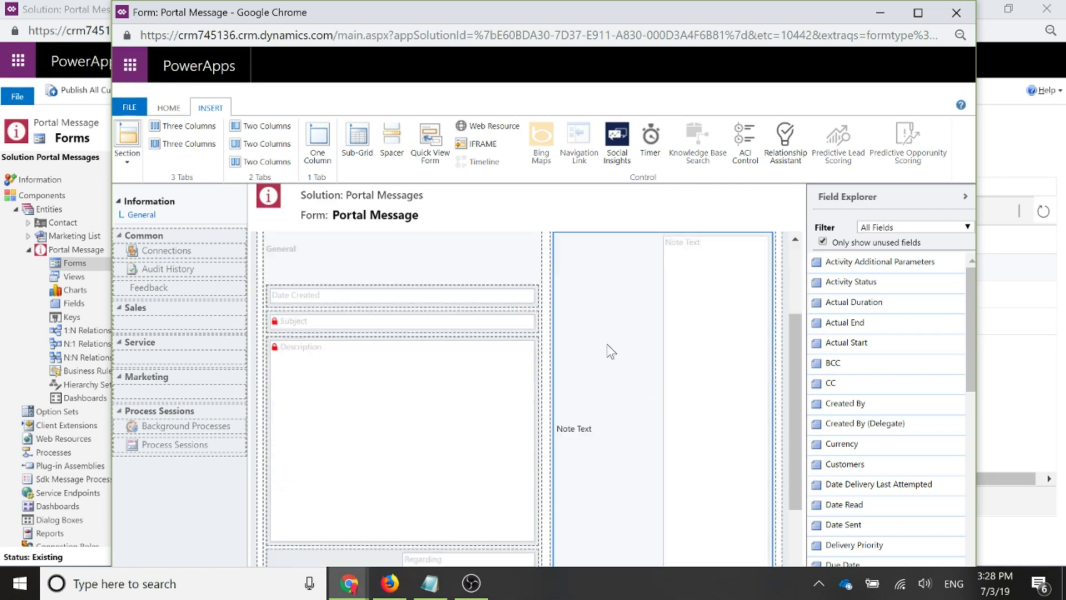
pyautogui.scroll(3, 611, 428)
# In the timeline's properties, turn off Display label and make Notes the default tab
pyautogui.doubleClick(611, 428)
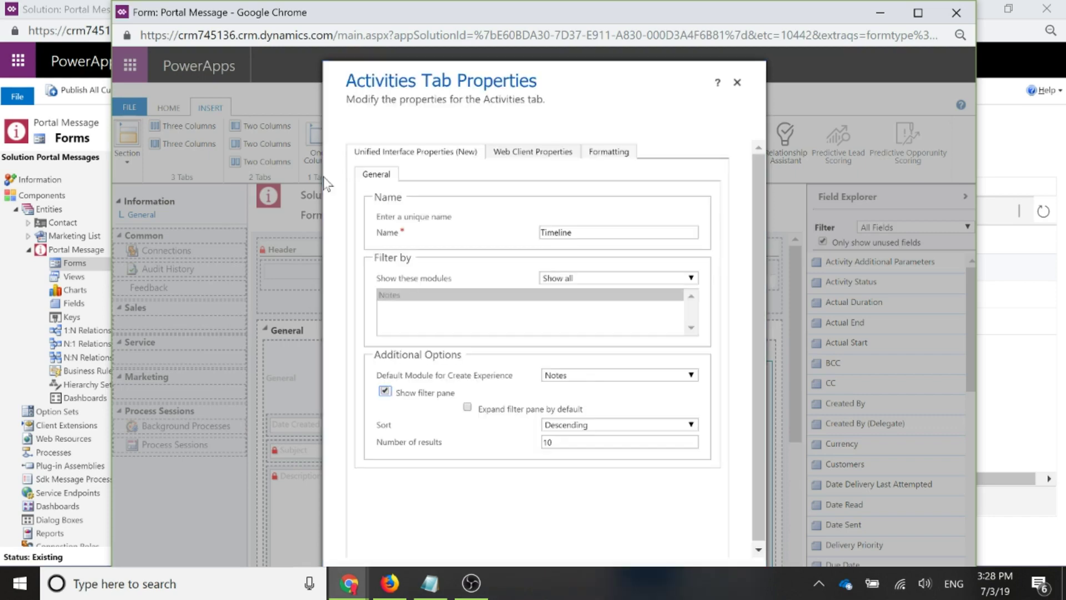
pyautogui.click(918, 14)
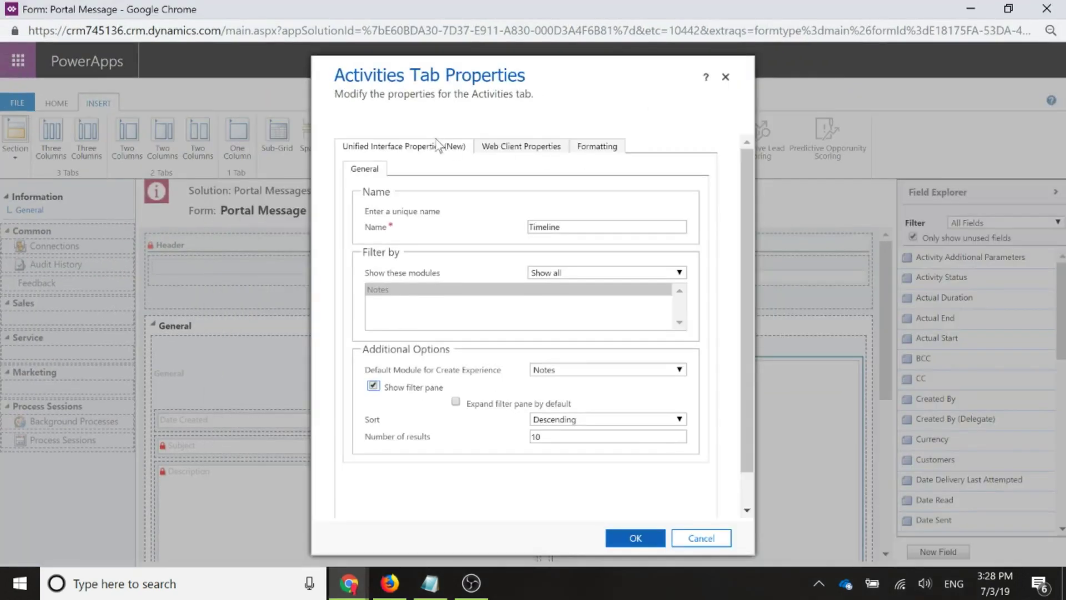
pyautogui.click(512, 147)
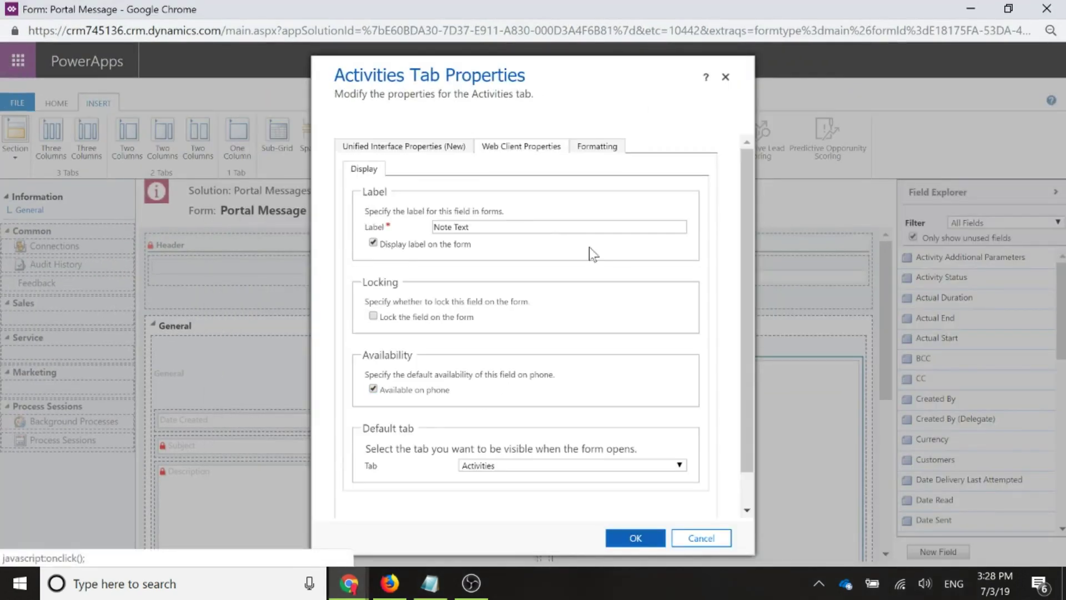
pyautogui.click(373, 242)
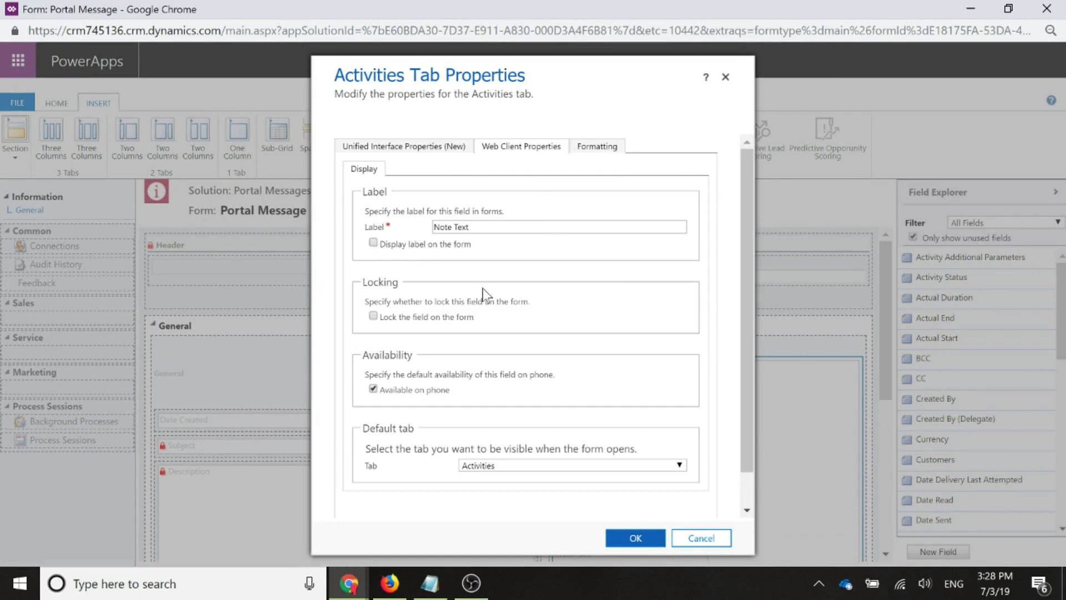
pyautogui.scroll(-1, 482, 288)
pyautogui.click(498, 435)
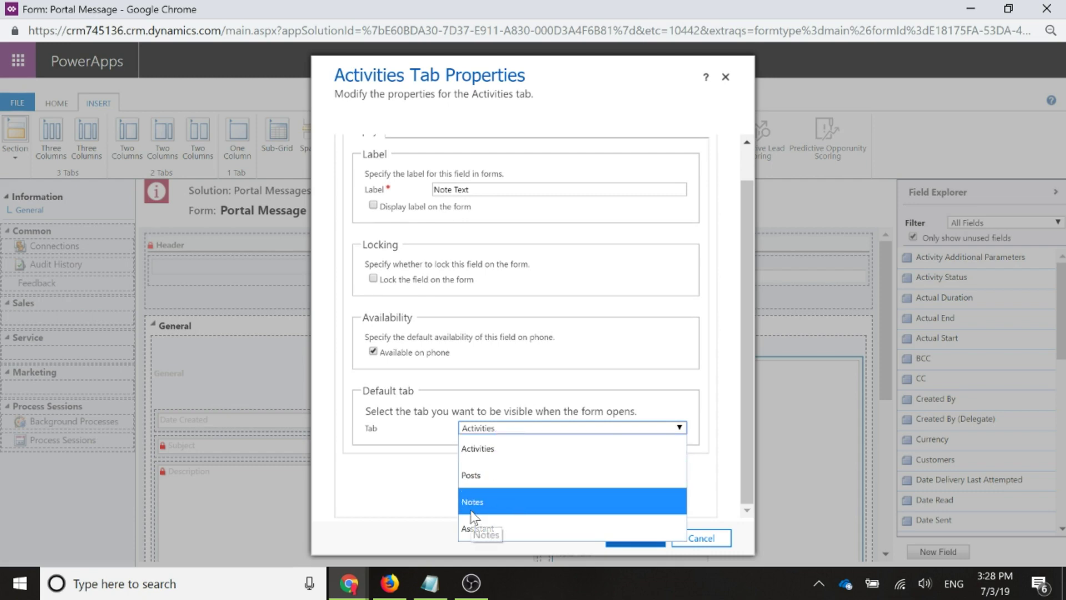
pyautogui.click(510, 509)
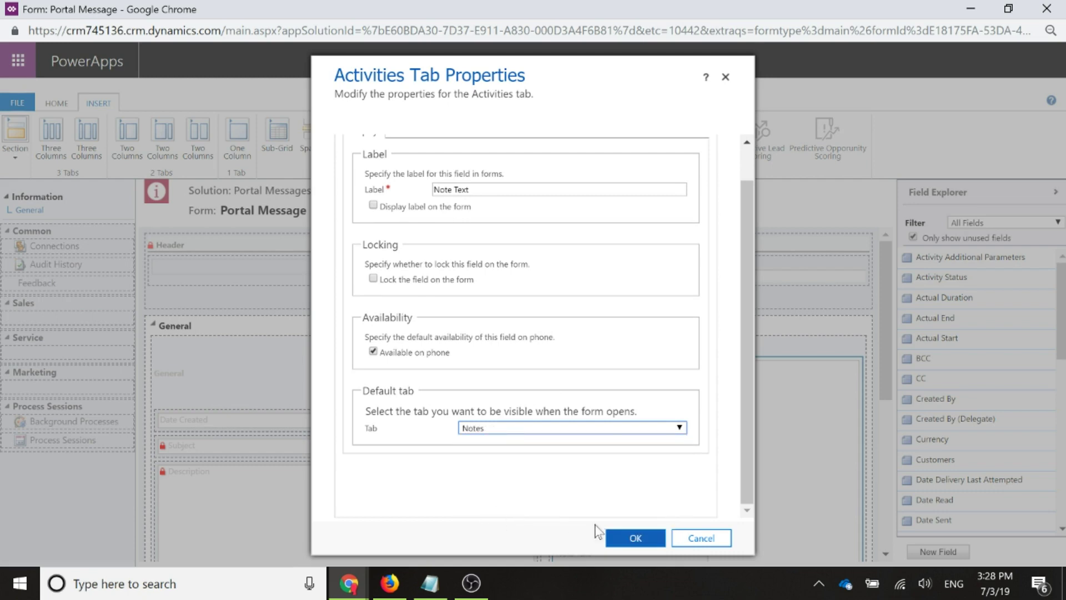
pyautogui.click(641, 539)
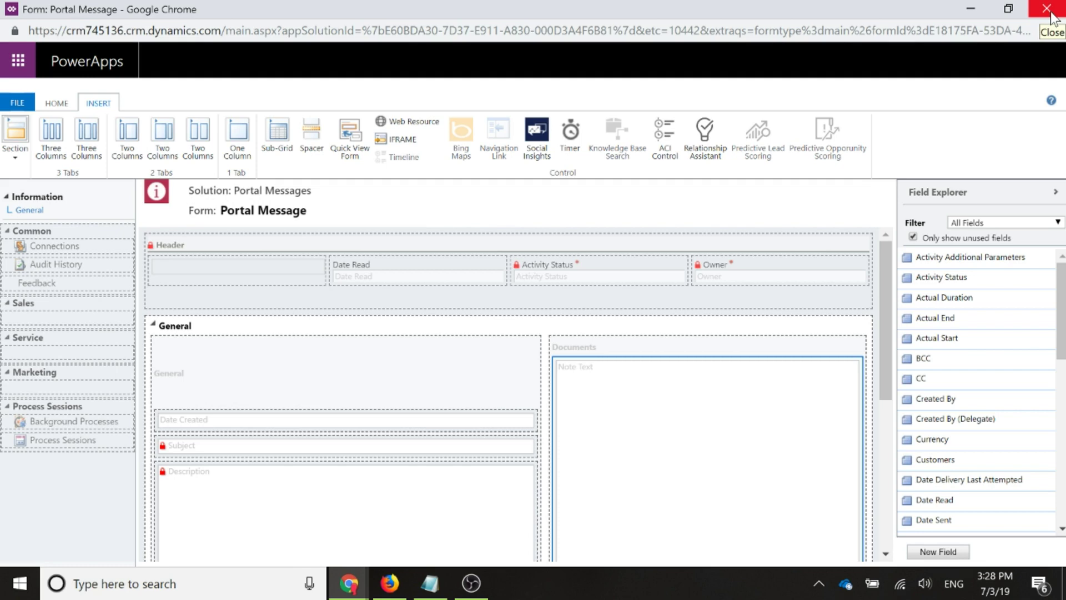
# Close the form editor and move the solution window out of the way
pyautogui.click(1050, 16)
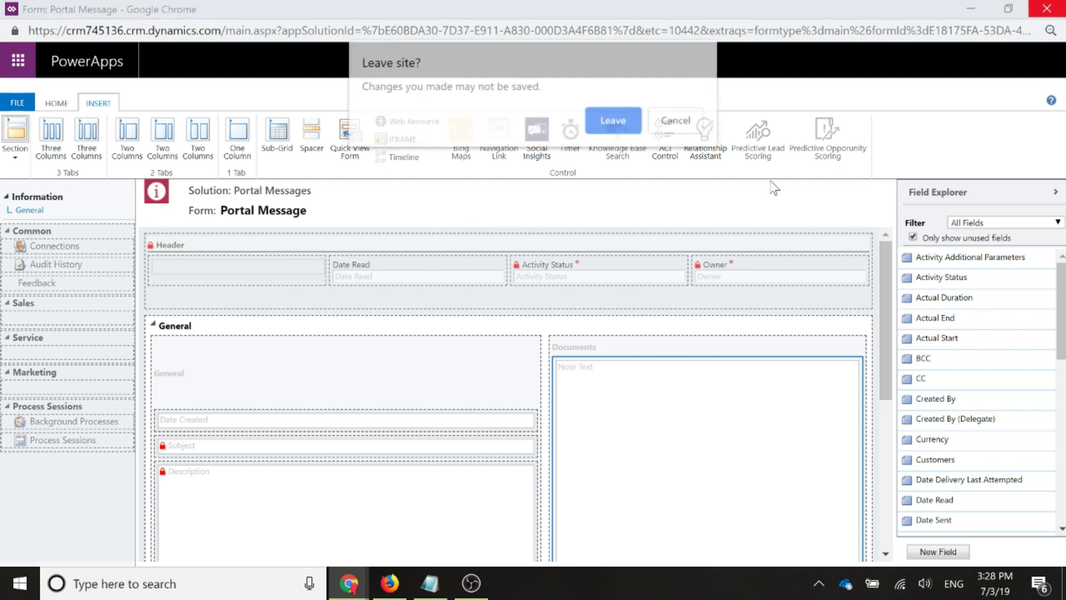
pyautogui.click(614, 120)
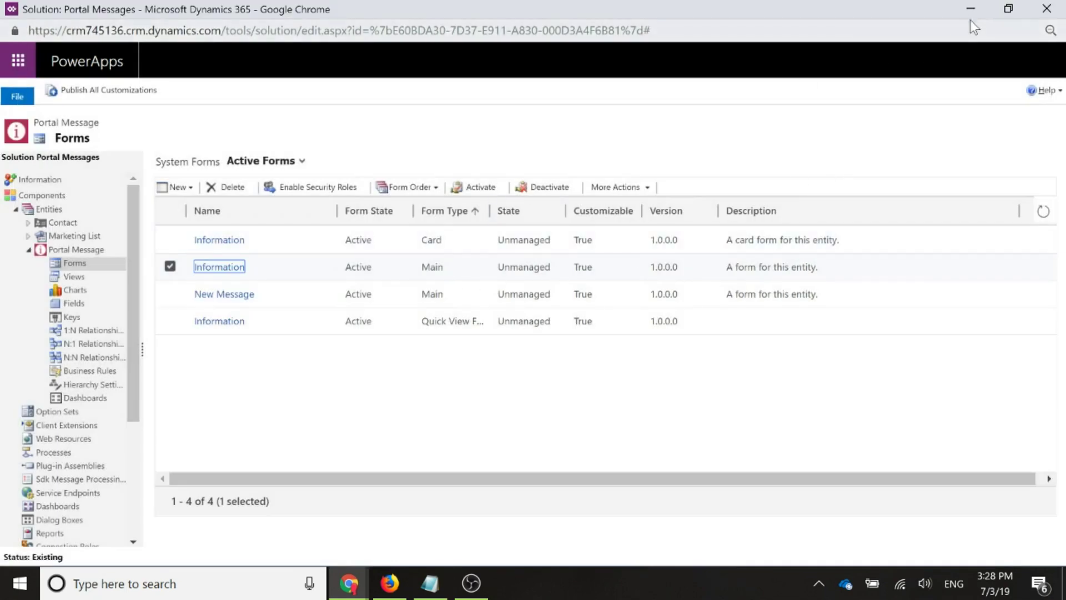
pyautogui.click(970, 8)
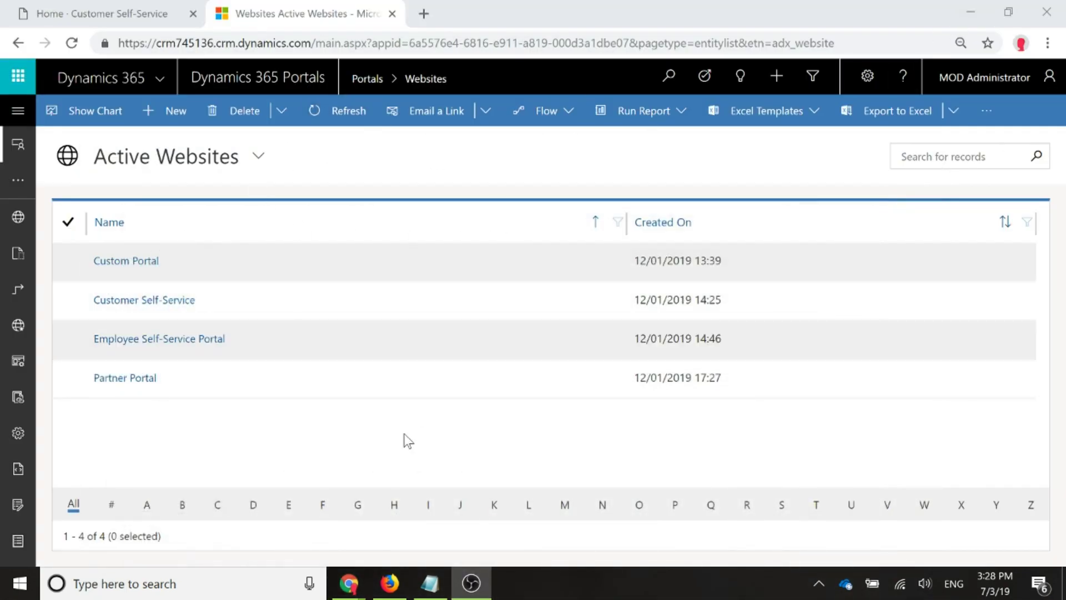
# Open the Customer Self-Service website record's Entity Permissions view
pyautogui.click(159, 301)
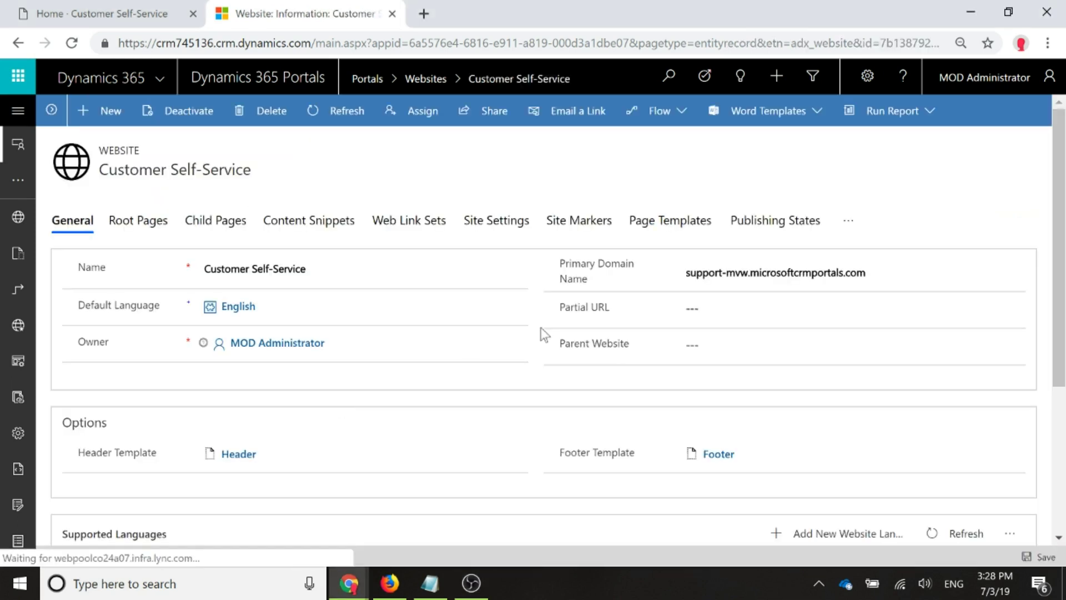
pyautogui.click(848, 226)
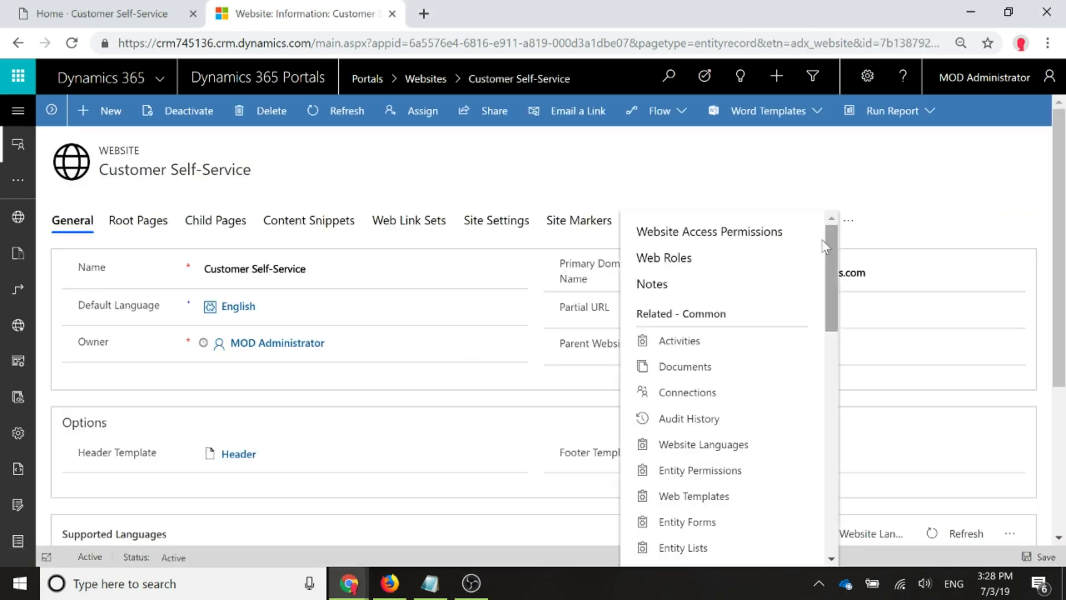
pyautogui.click(686, 472)
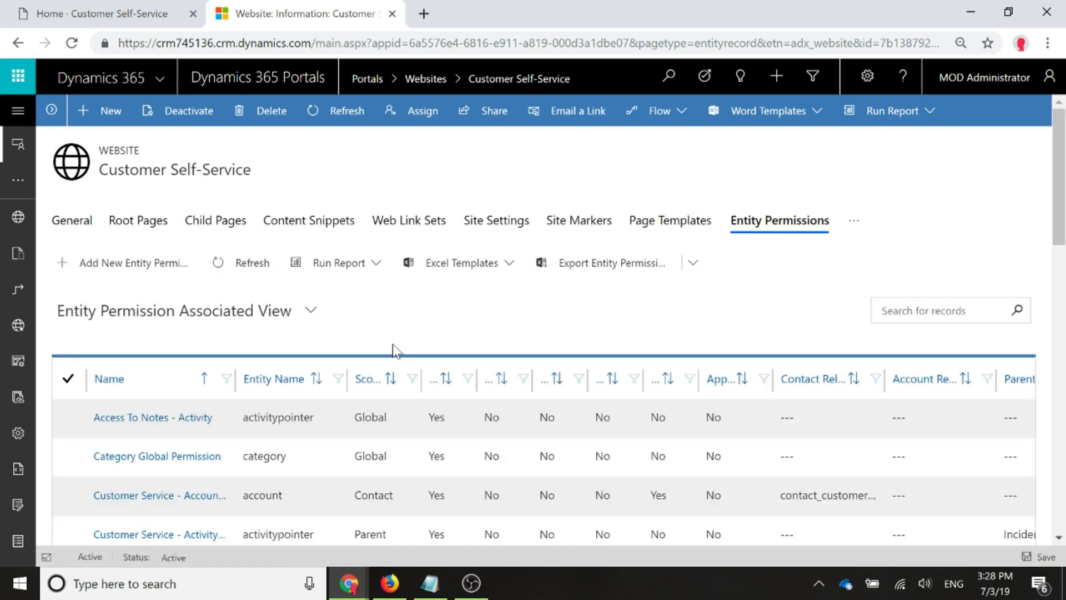
# Review the Access To Notes - Activity permission's Global scope and read privilege, then return to Customer Self-Service
pyautogui.doubleClick(403, 422)
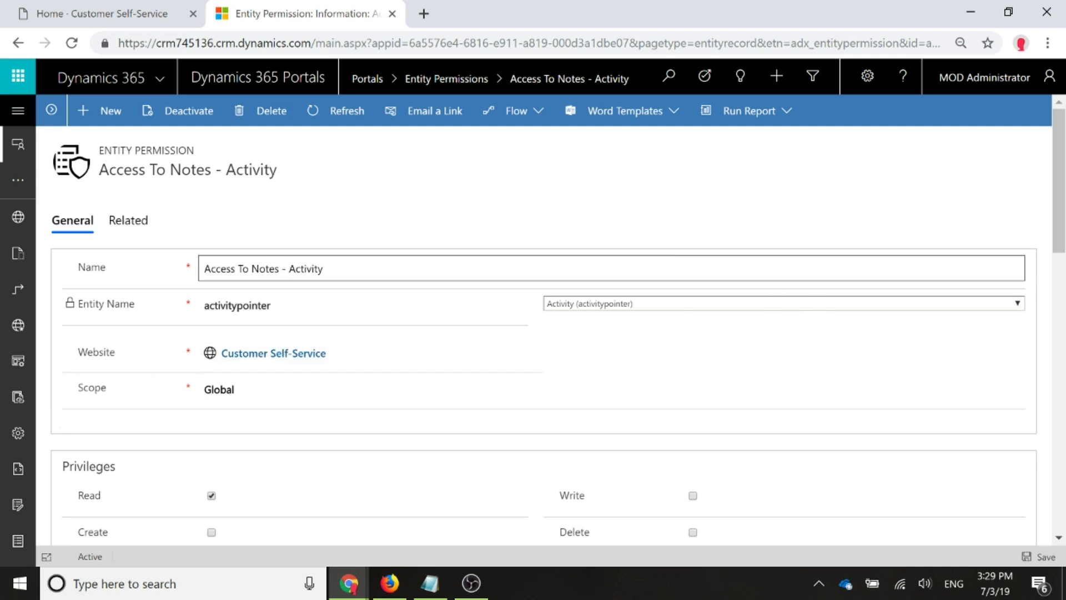
pyautogui.click(288, 361)
# Show the Customer Self-Service website's entity permissions list and scroll down it
pyautogui.click(848, 223)
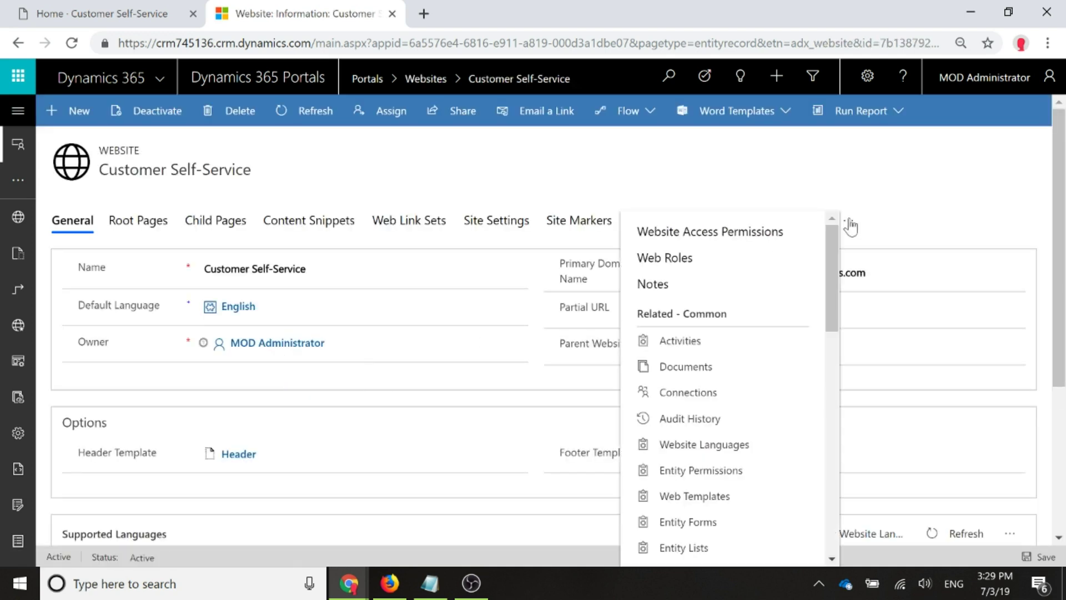
pyautogui.click(720, 469)
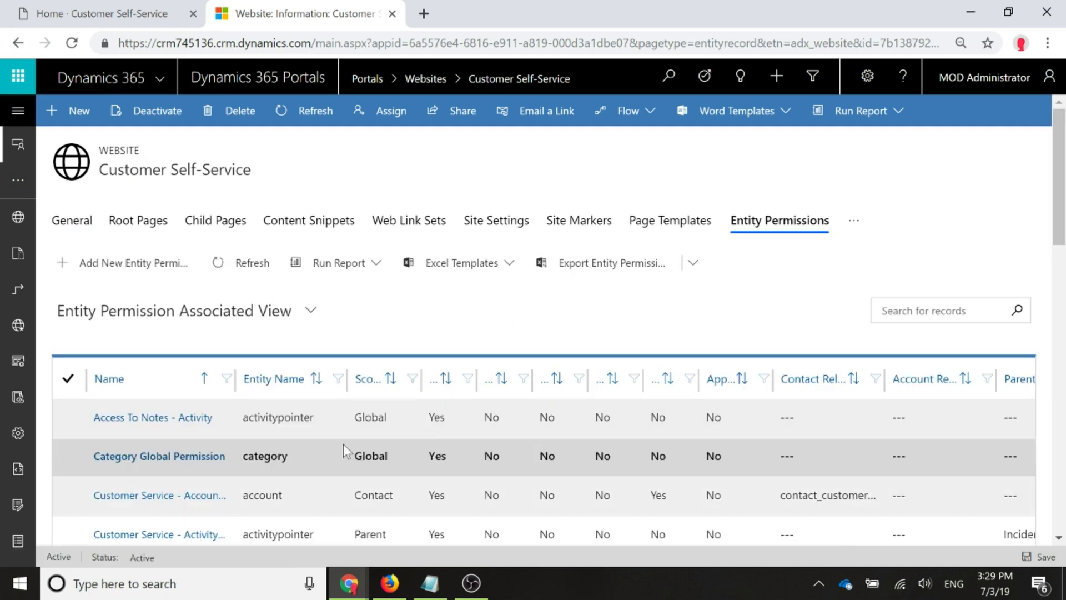
pyautogui.scroll(-10, 343, 444)
pyautogui.scroll(-1, 350, 444)
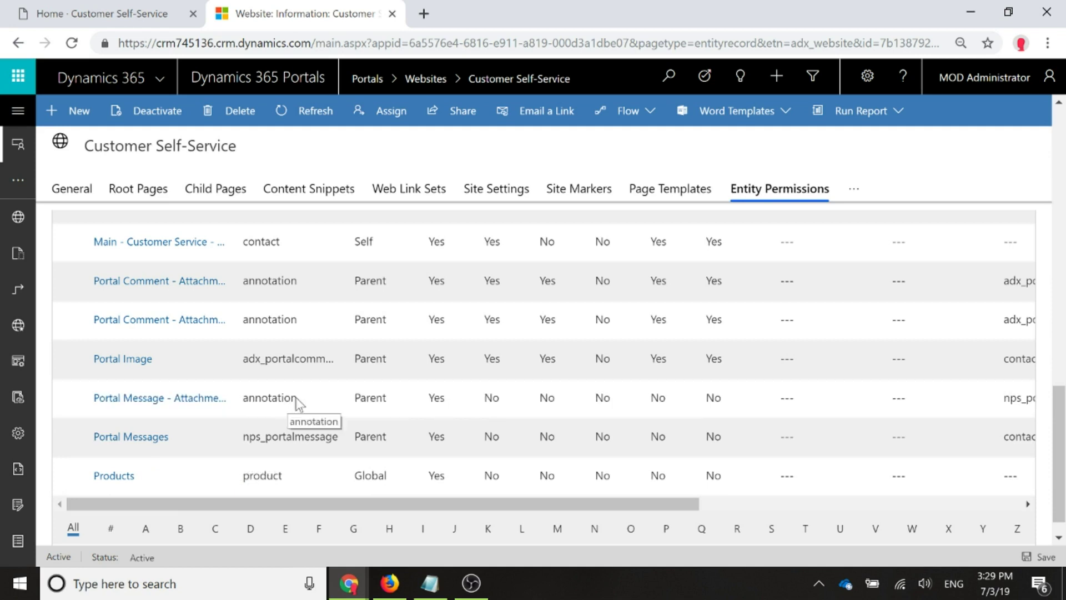
# Review Portal Message - Attachments permission: Parent scope via nps_portalmessage_Annotations, read-only privileges
pyautogui.click(330, 401)
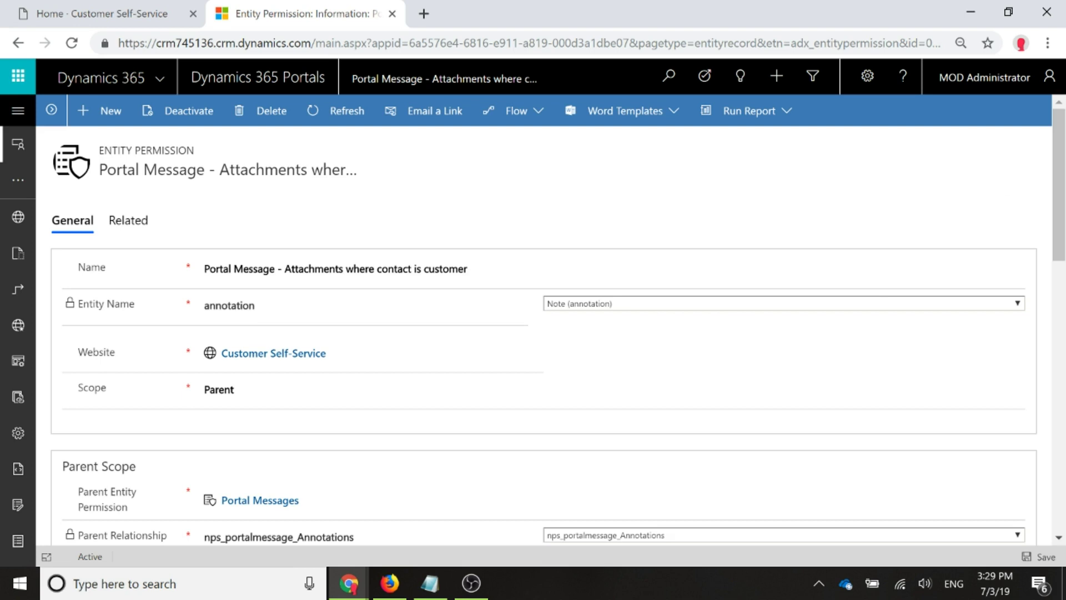
pyautogui.scroll(-3, 1059, 222)
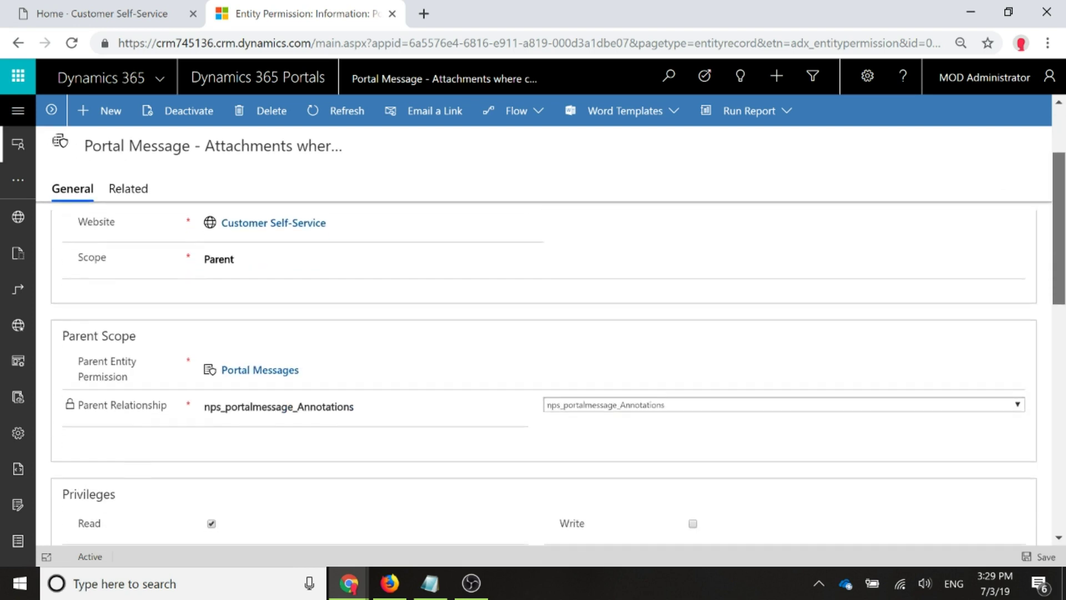
pyautogui.scroll(-1, 388, 500)
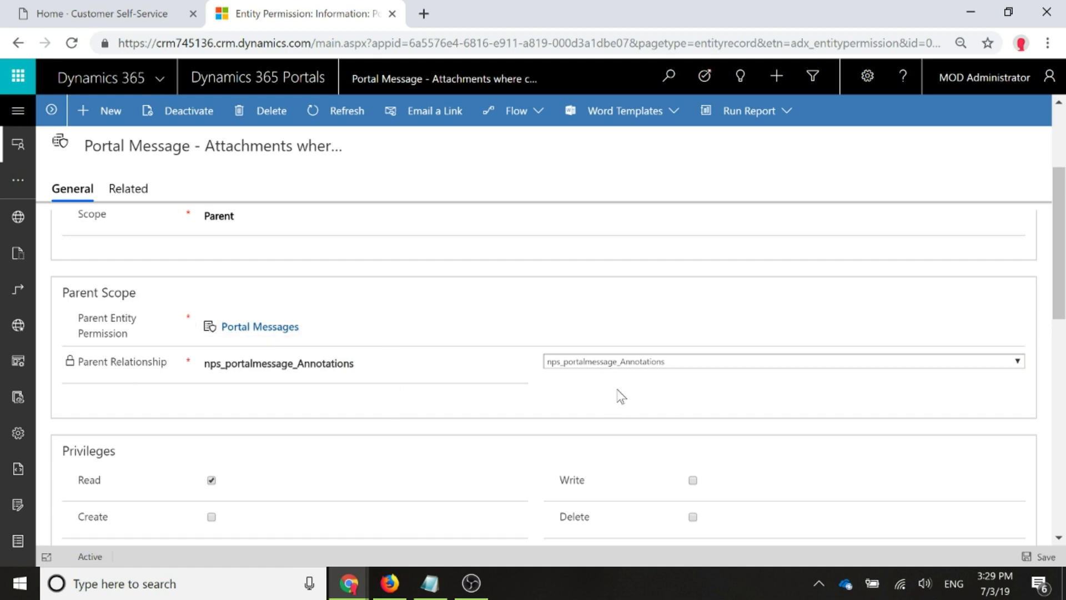
pyautogui.scroll(-2, 616, 397)
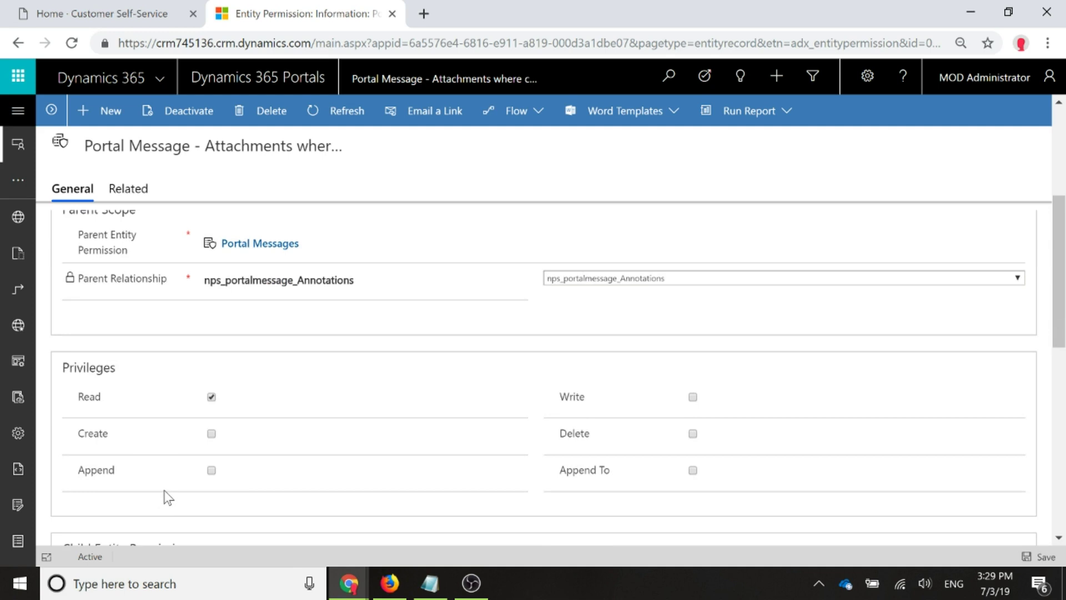
pyautogui.scroll(3, 155, 471)
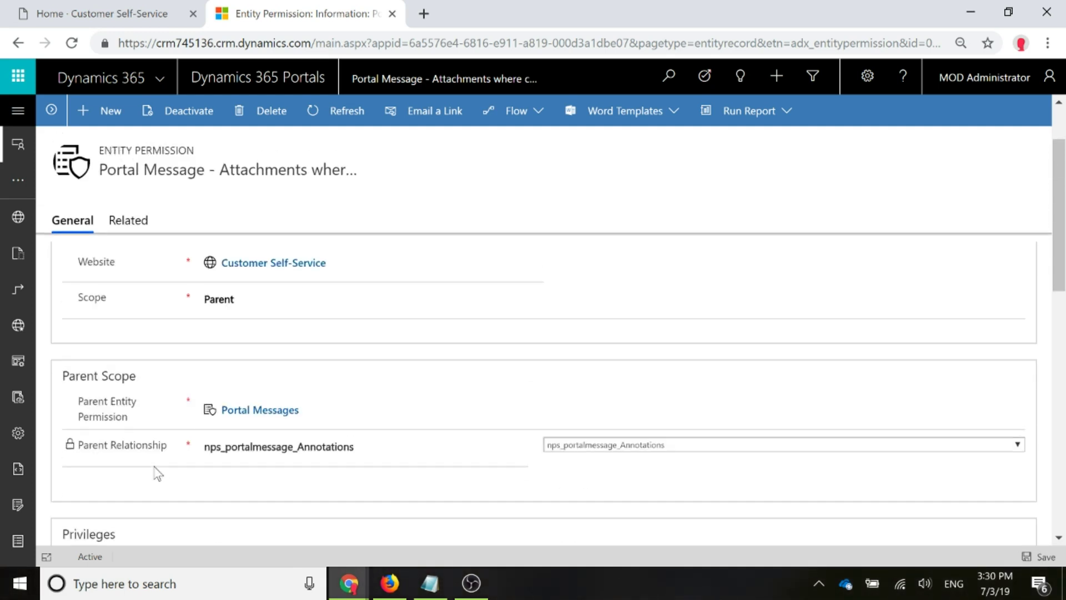
pyautogui.click(128, 222)
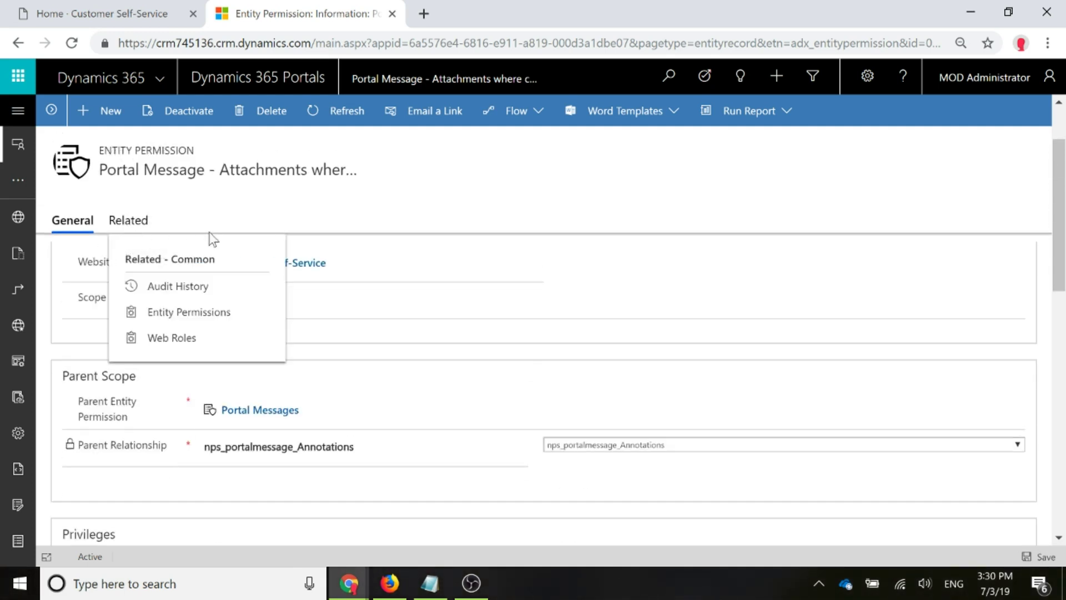
# Confirm the attachments permission applies to the Authenticated Users web role, then return to General
pyautogui.click(179, 343)
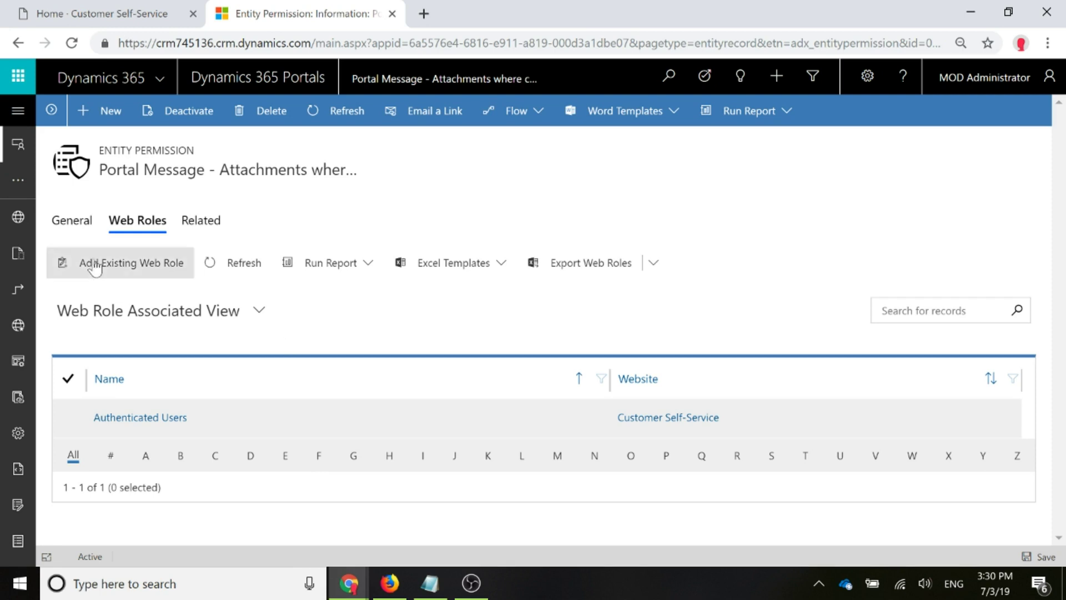
pyautogui.click(72, 220)
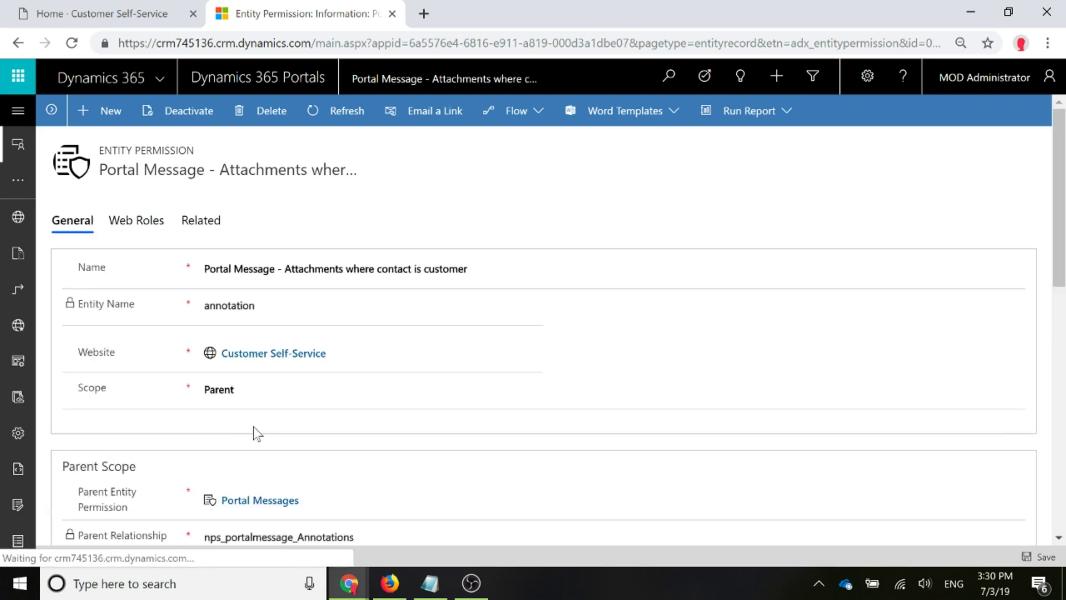
# From the Customer Self-Service website's Entity Forms, open the Portal Message entity form
pyautogui.click(274, 355)
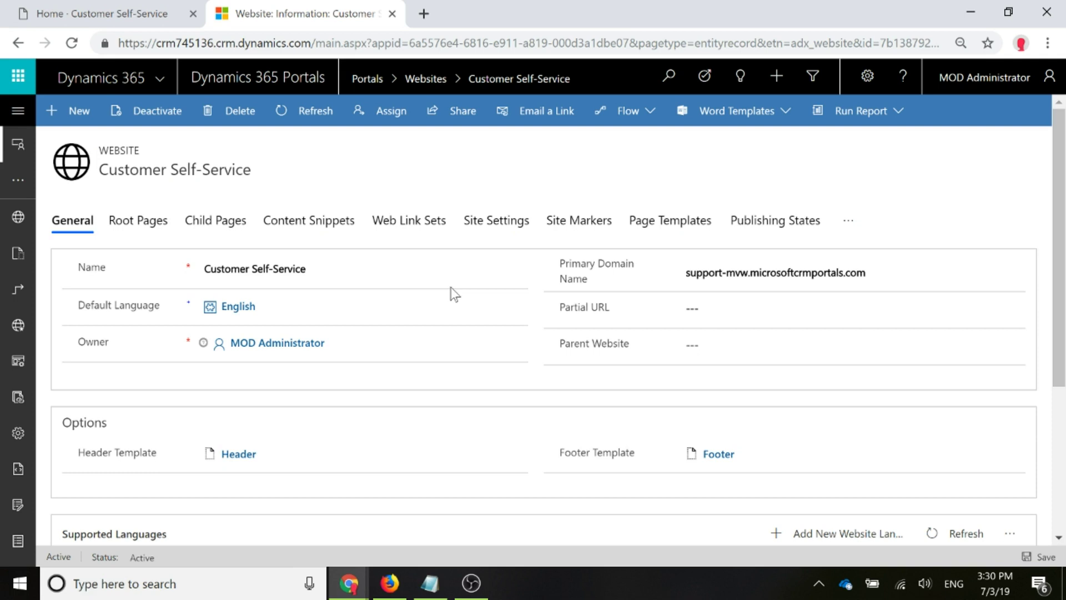
pyautogui.click(850, 223)
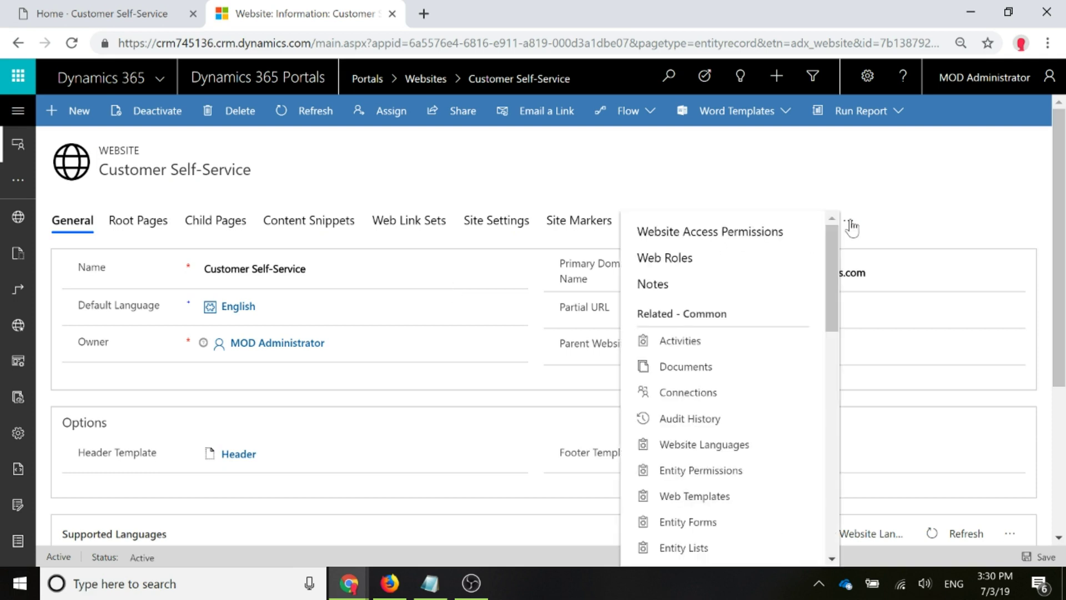
pyautogui.scroll(-2, 791, 369)
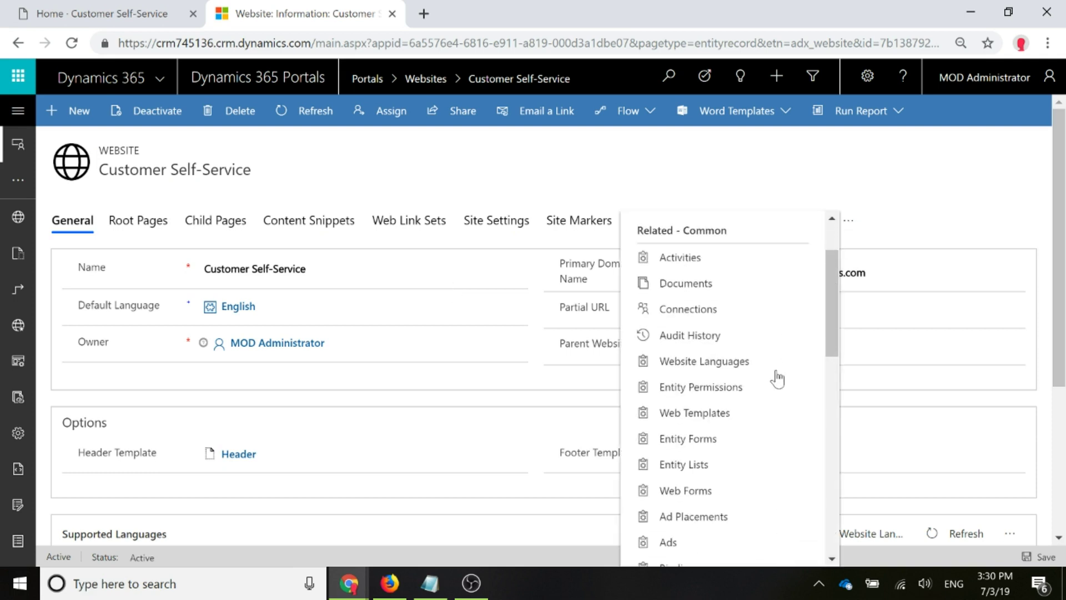
pyautogui.click(703, 441)
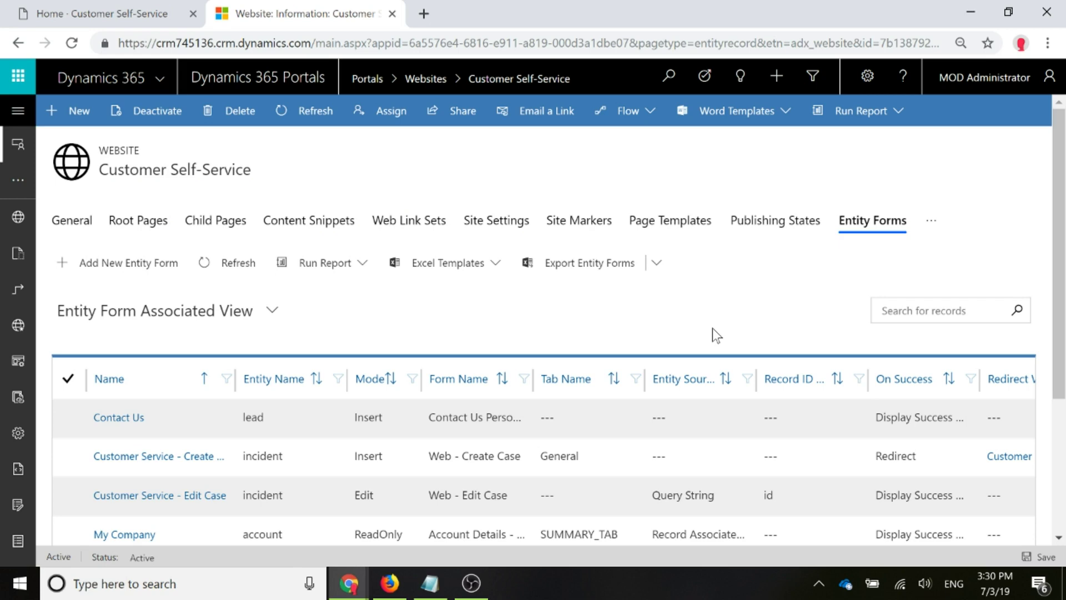
pyautogui.scroll(-3, 127, 494)
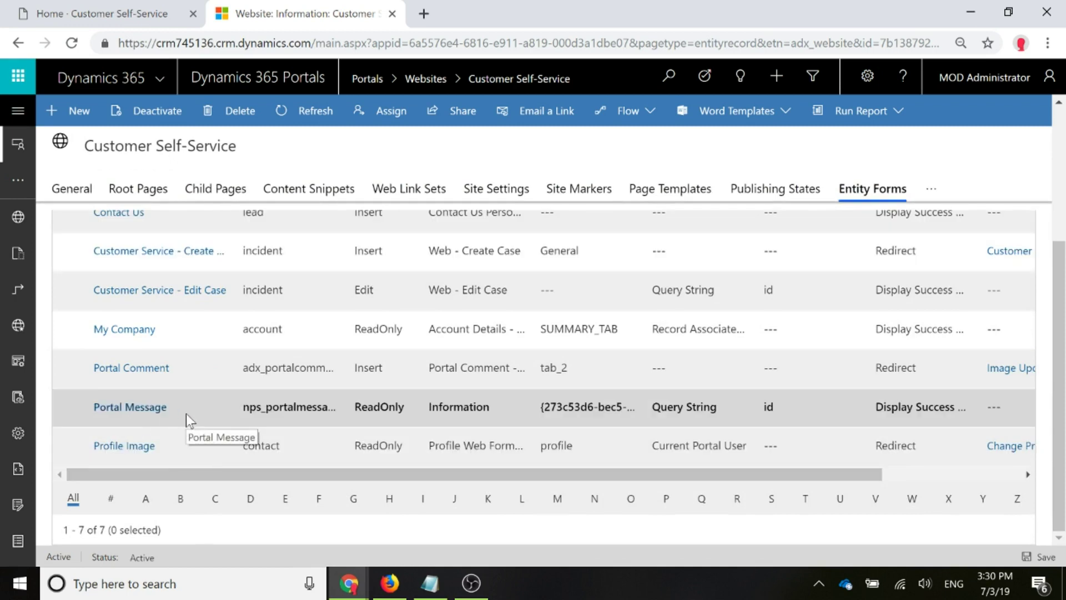
pyautogui.click(185, 414)
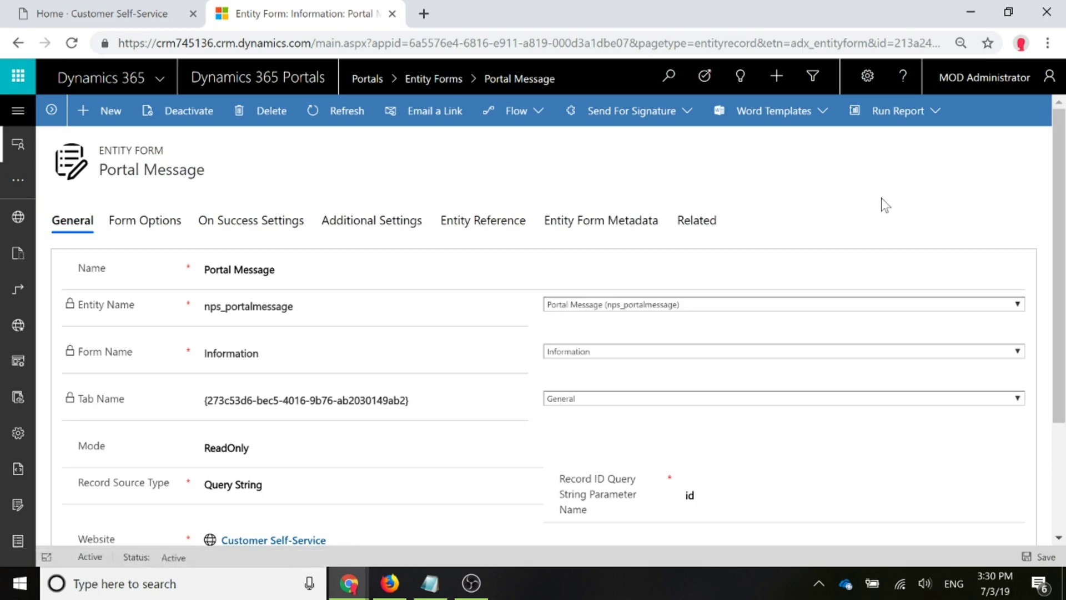
# Open the form's Notes metadata and check its Empty Message: 'There are no documents linked to this message'
pyautogui.click(599, 228)
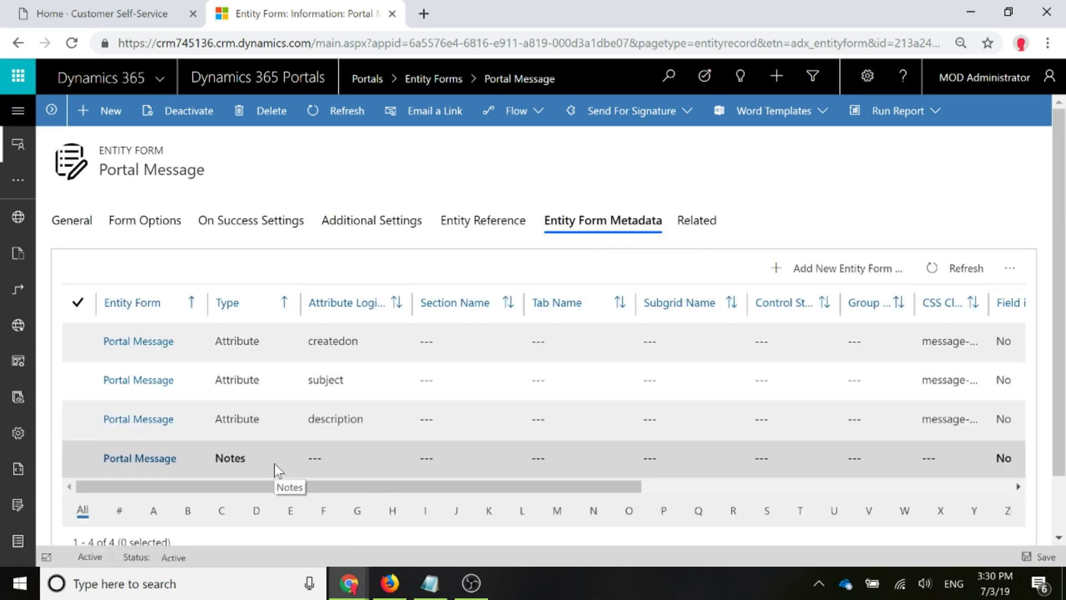
pyautogui.doubleClick(274, 464)
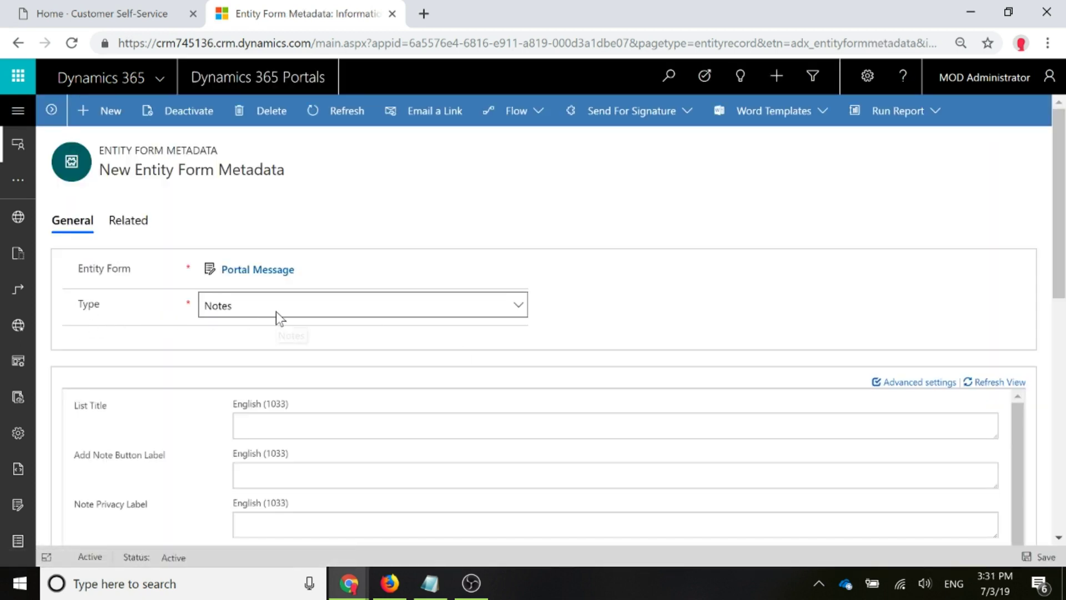
pyautogui.moveTo(1057, 186); pyautogui.dragTo(1055, 288)
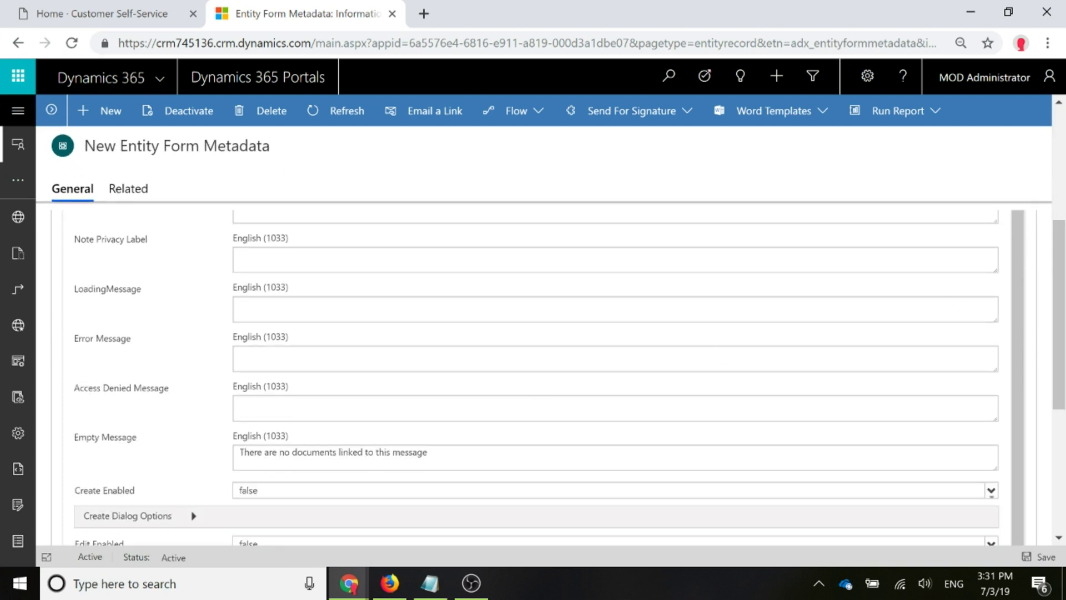
pyautogui.moveTo(428, 452); pyautogui.dragTo(186, 454)
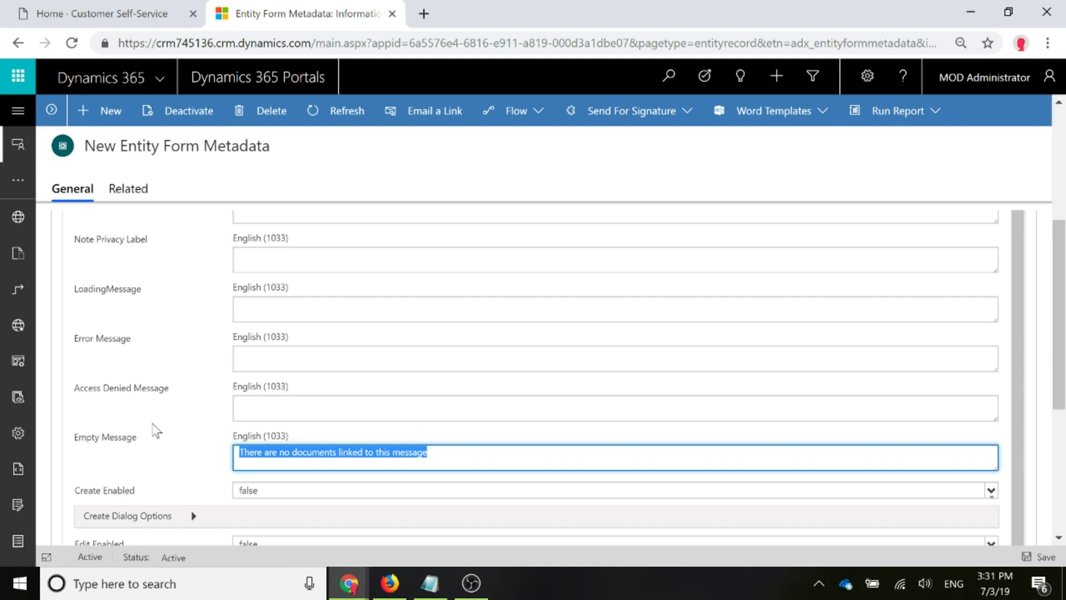
pyautogui.press('End')
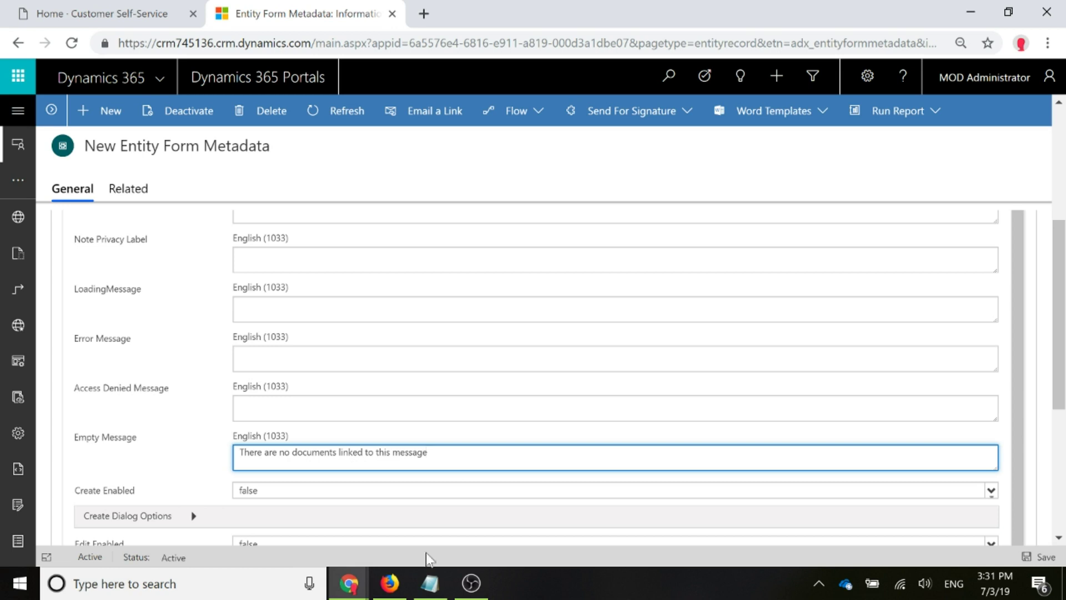
# From the solution's Processes, open the Portal Message - Document Notes workflow maximized and review it
pyautogui.moveTo(348, 583)
pyautogui.click(449, 552)
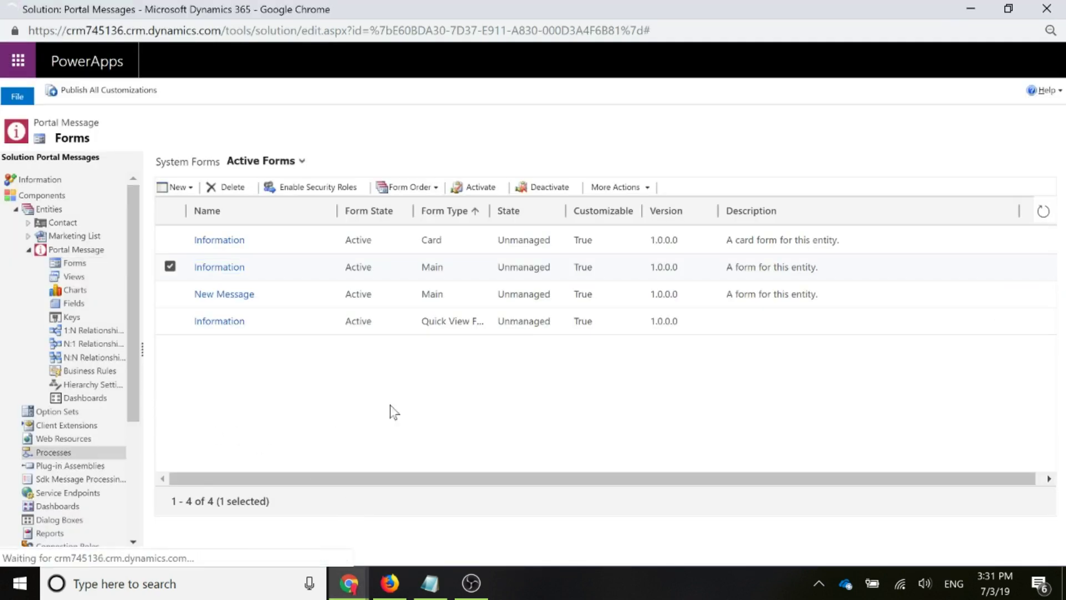
pyautogui.click(61, 454)
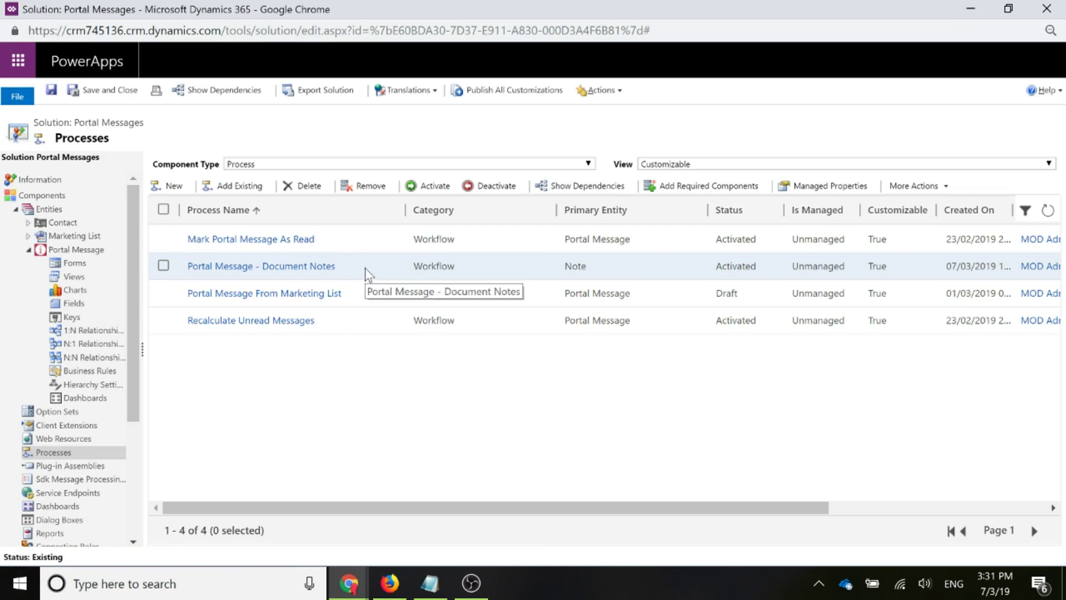
pyautogui.doubleClick(365, 268)
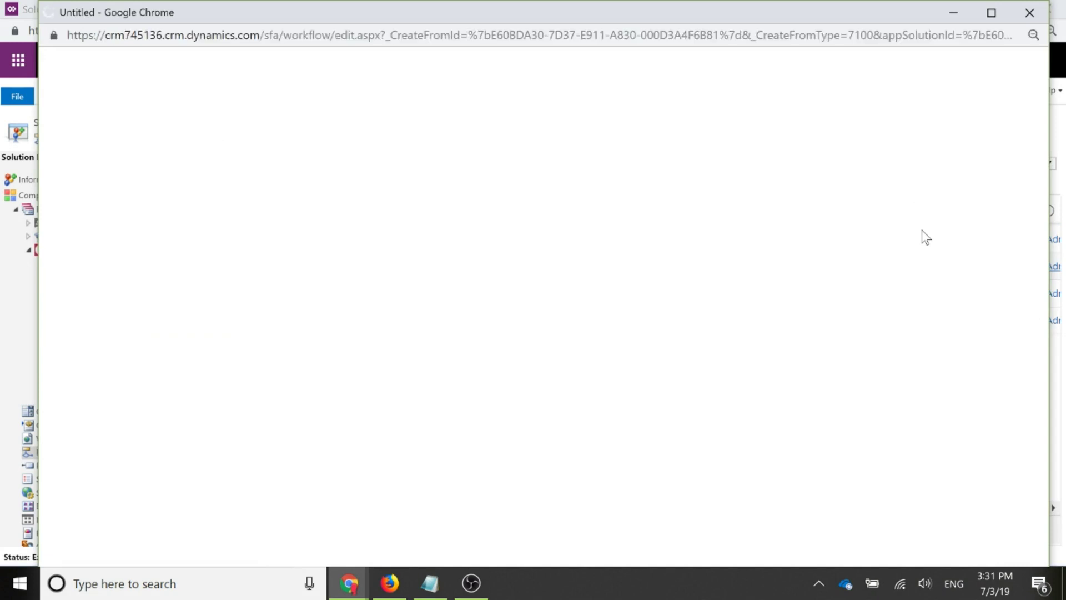
pyautogui.click(991, 13)
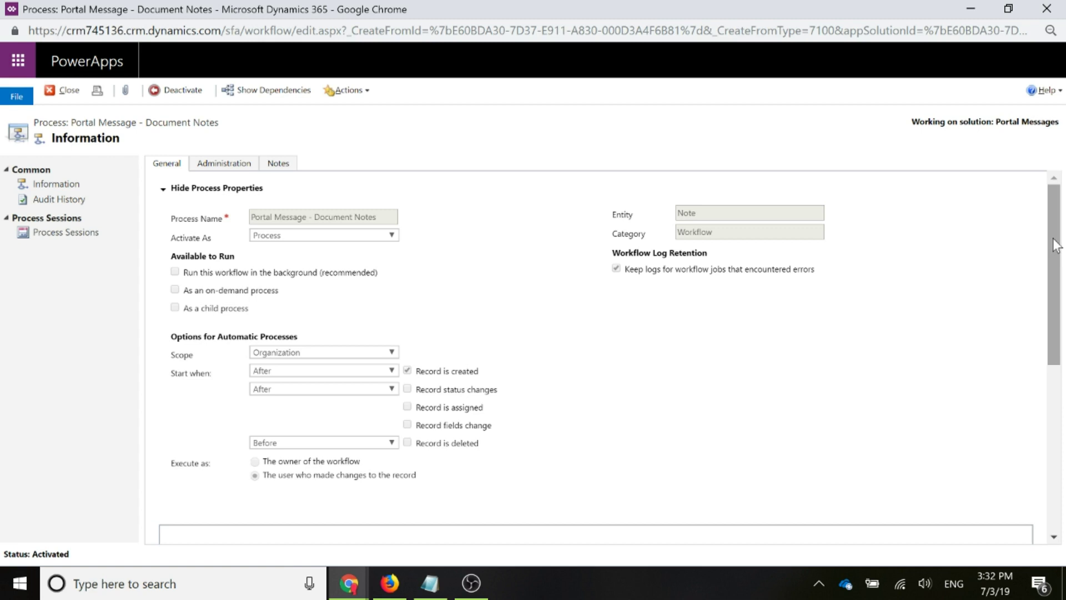
pyautogui.moveTo(1055, 246); pyautogui.dragTo(1061, 274)
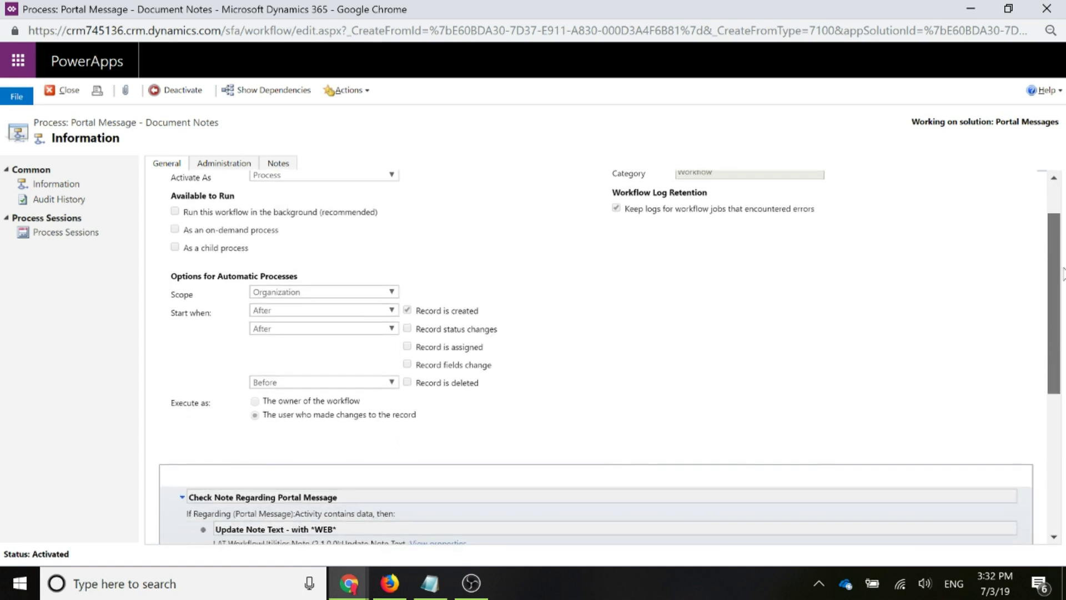
pyautogui.moveTo(1061, 273); pyautogui.dragTo(1061, 226)
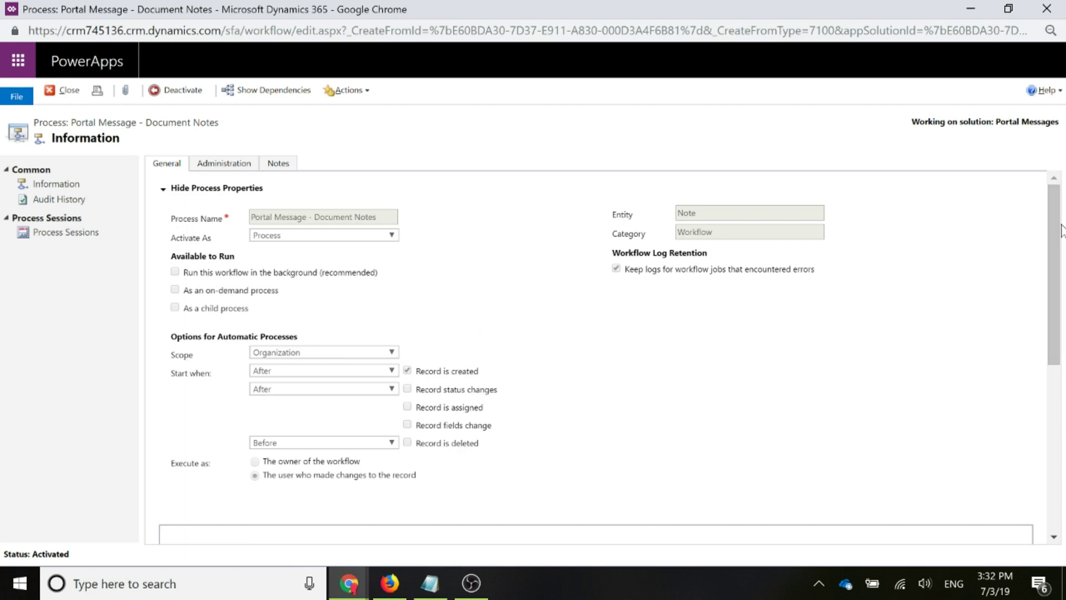
# Scroll the Document Notes workflow down to the Check Note Regarding Portal Message steps
pyautogui.moveTo(1062, 231); pyautogui.dragTo(1057, 249)
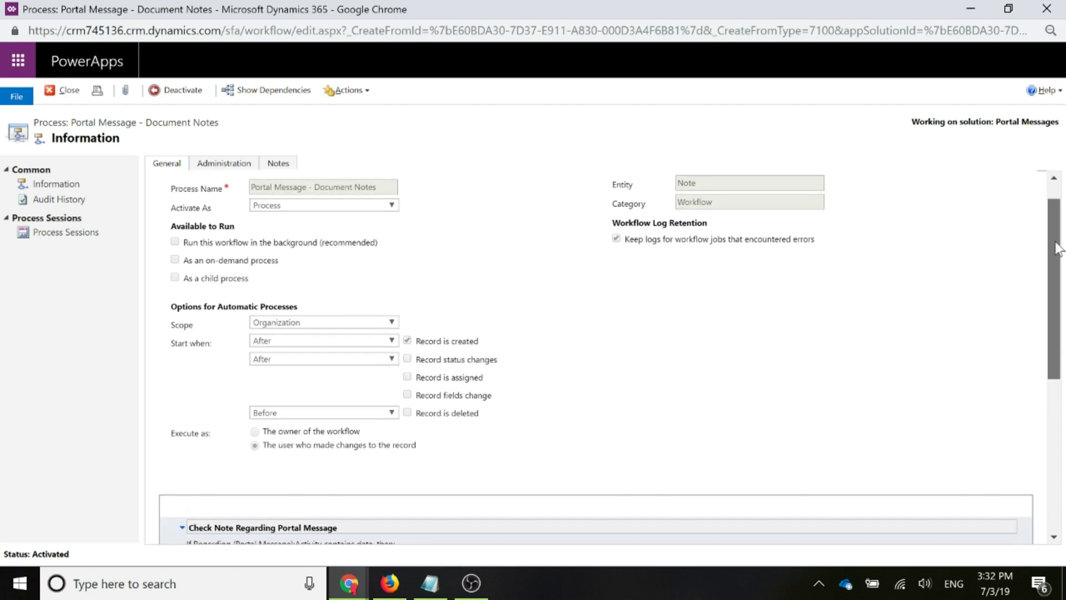
pyautogui.moveTo(1056, 248); pyautogui.dragTo(1049, 295)
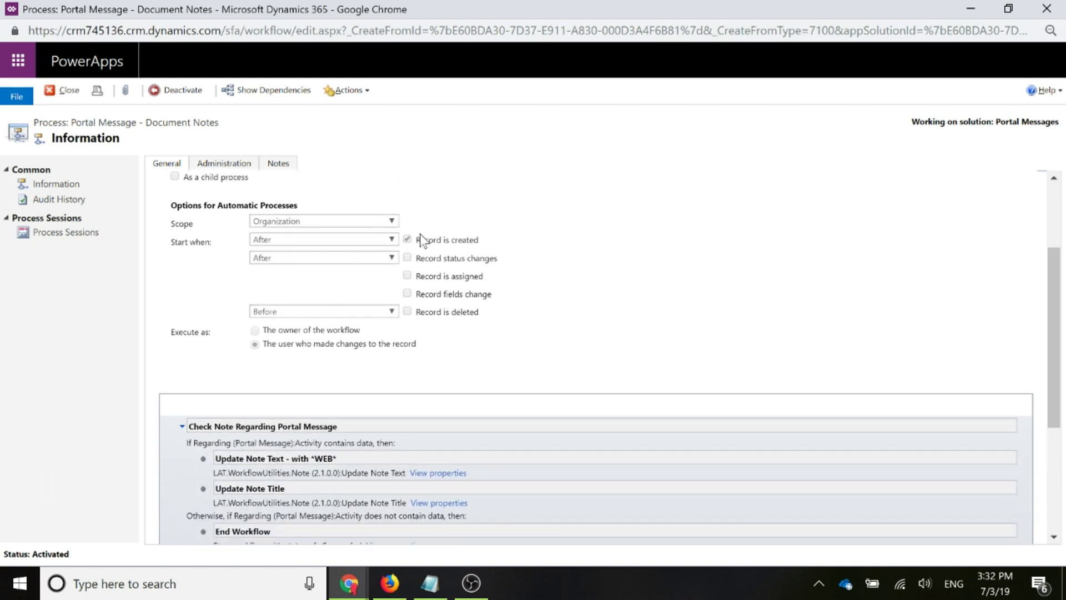
pyautogui.moveTo(1055, 255); pyautogui.dragTo(1031, 360)
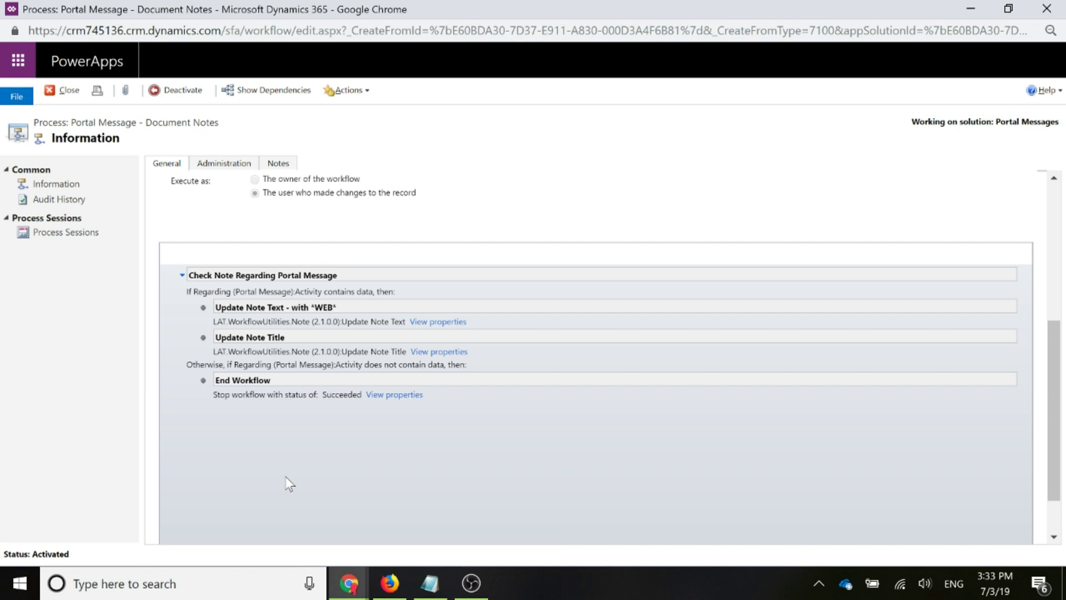
pyautogui.click(445, 327)
pyautogui.moveTo(402, 15); pyautogui.dragTo(671, 34)
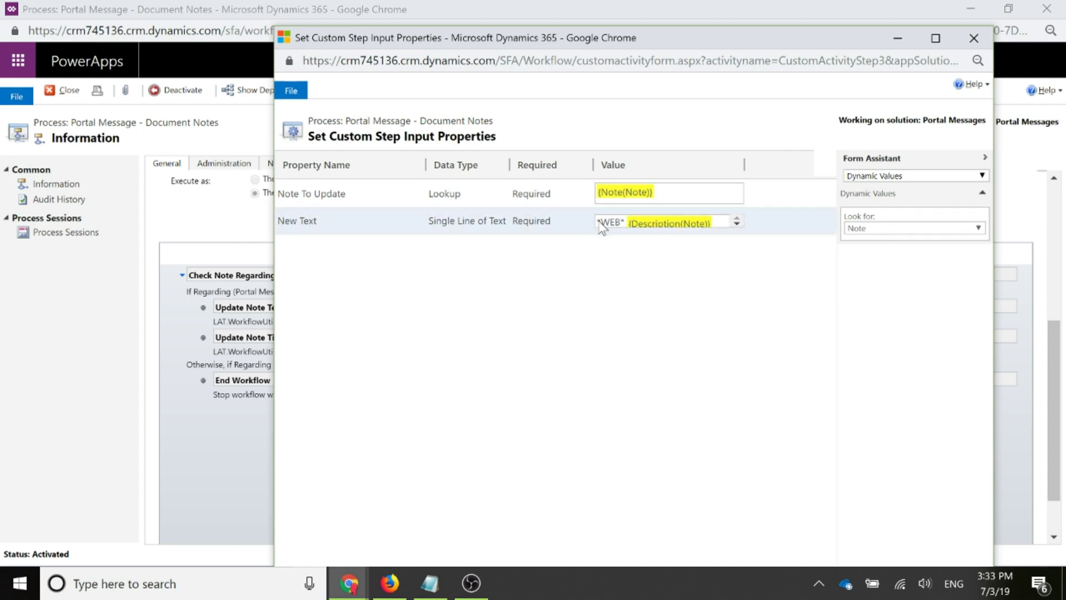
pyautogui.moveTo(598, 222); pyautogui.dragTo(619, 223)
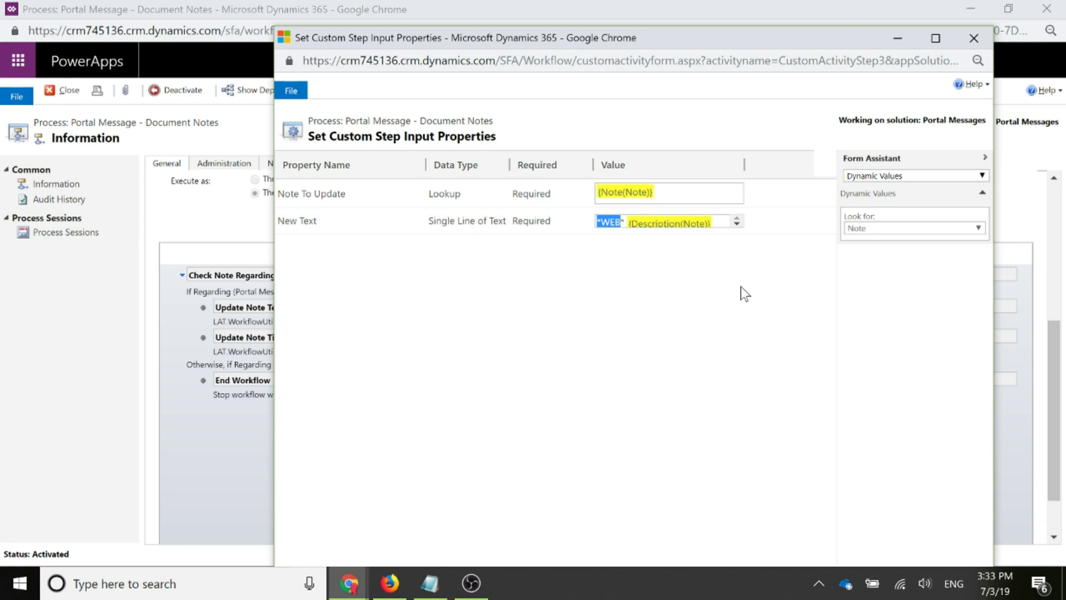
pyautogui.click(974, 38)
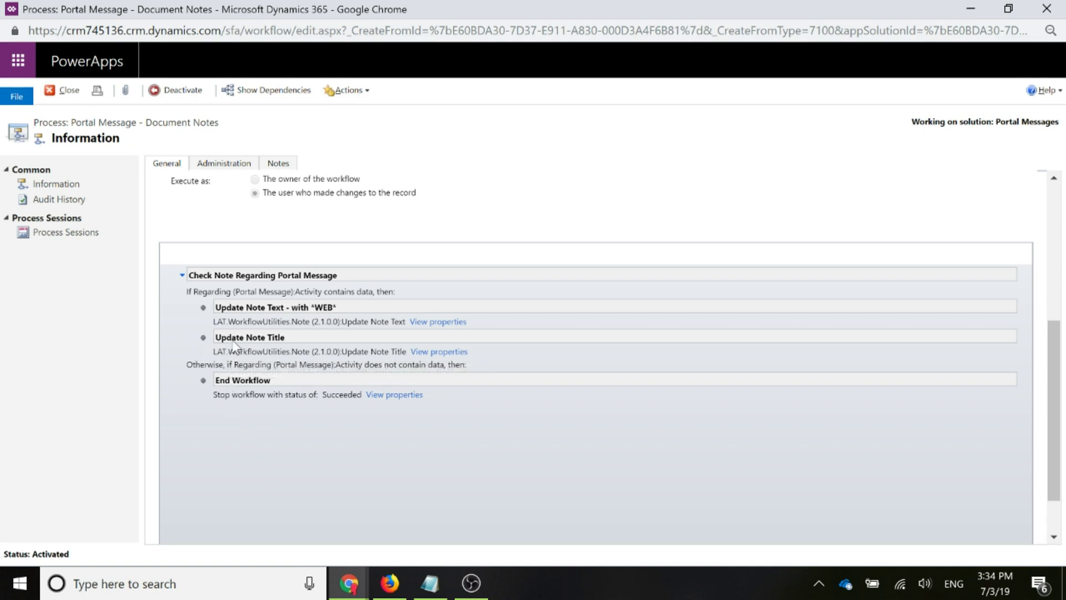
# Inspect the Update Note Title step's properties, which set the title to Portal Document
pyautogui.click(440, 352)
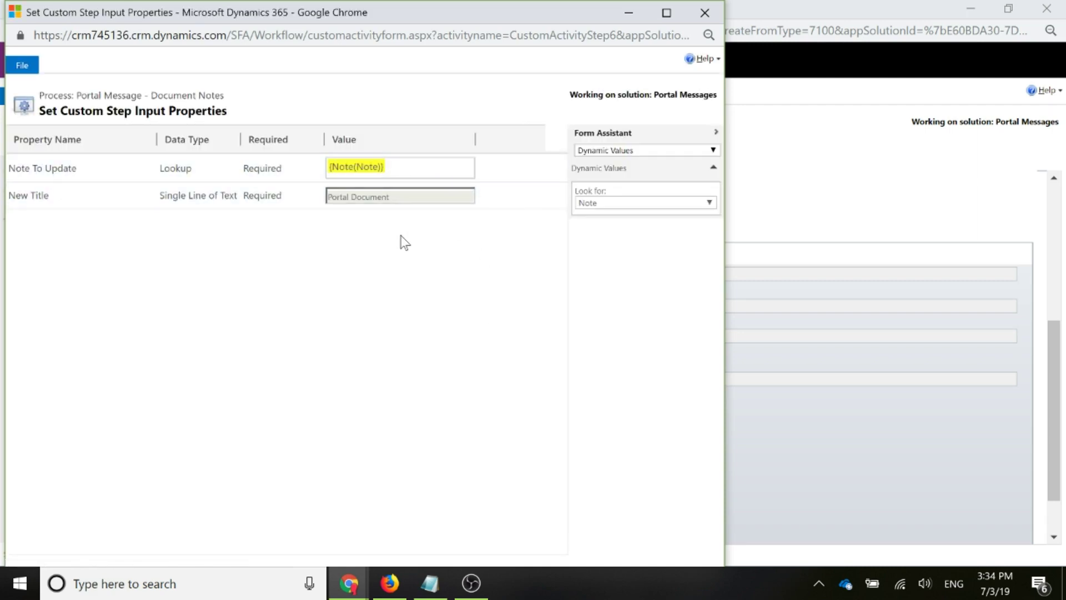
pyautogui.moveTo(413, 199); pyautogui.dragTo(320, 195)
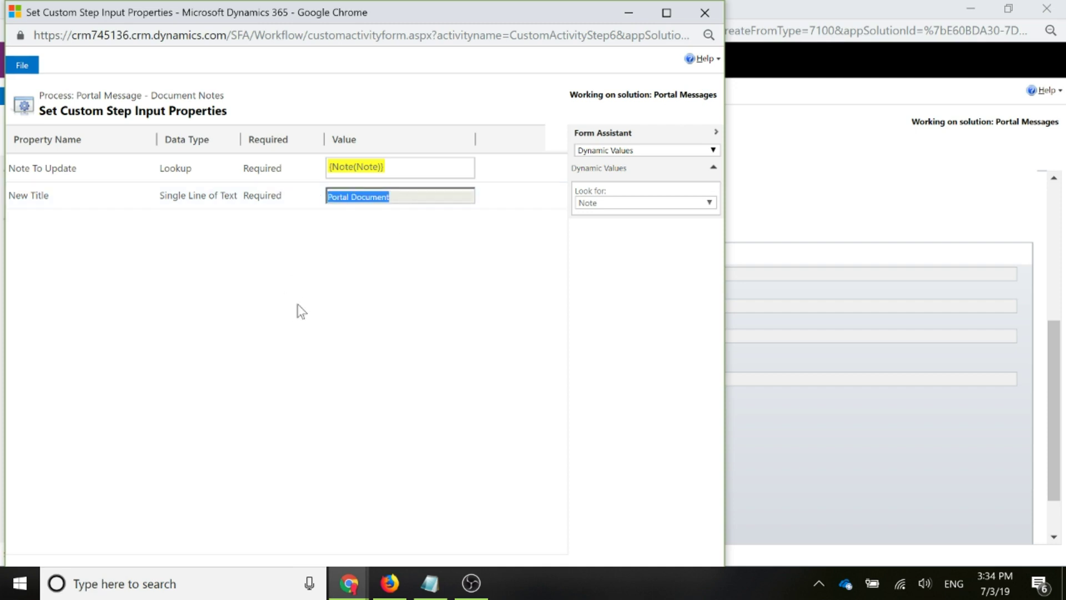
pyautogui.click(705, 12)
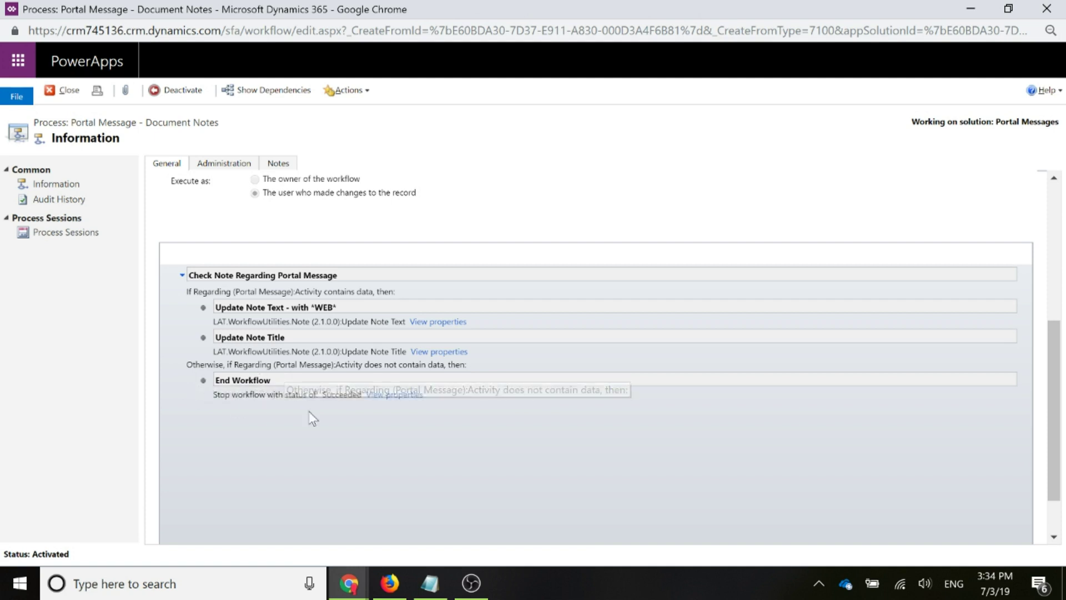
# Close the workflow, minimize the solution window and return to the Dynamics 365 Portals site map
pyautogui.click(1046, 9)
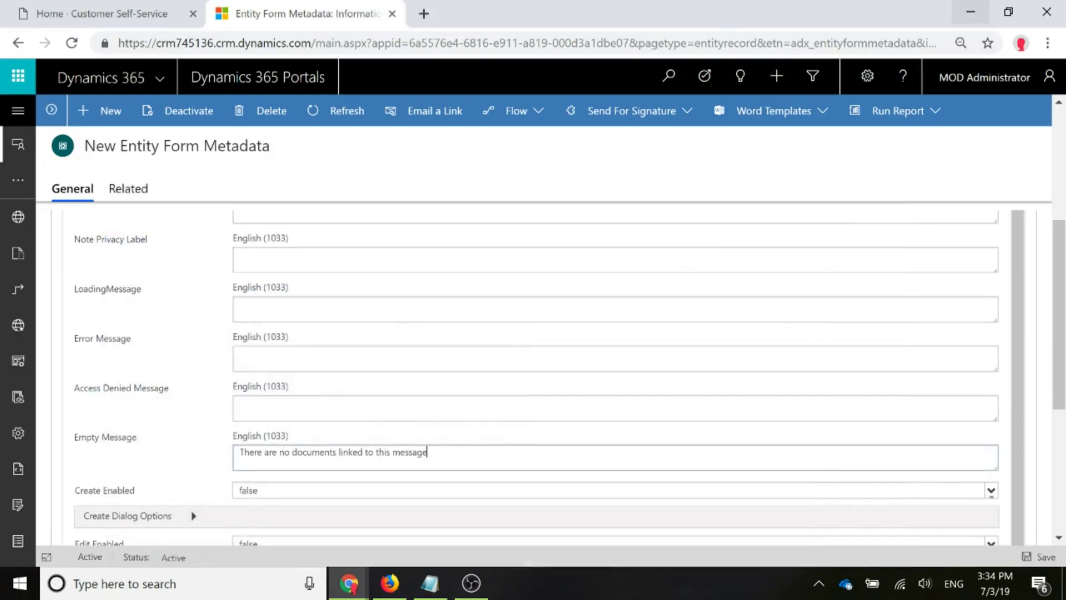
pyautogui.click(971, 8)
pyautogui.click(18, 144)
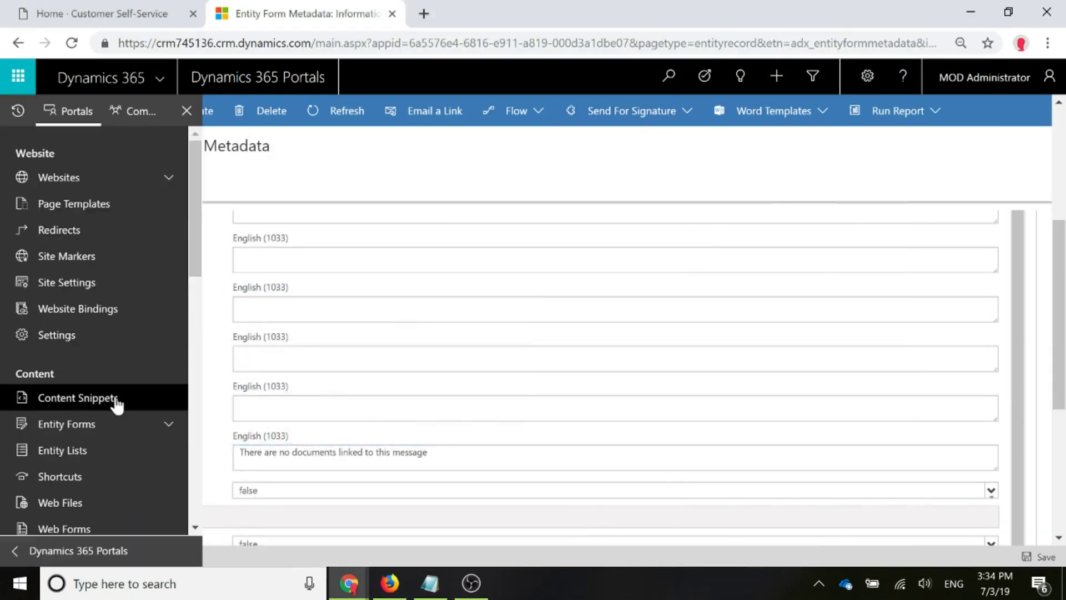
# Start a new Portal Message record from the Portal Messages list's Other Activities
pyautogui.scroll(-1, 136, 444)
pyautogui.scroll(-5, 136, 444)
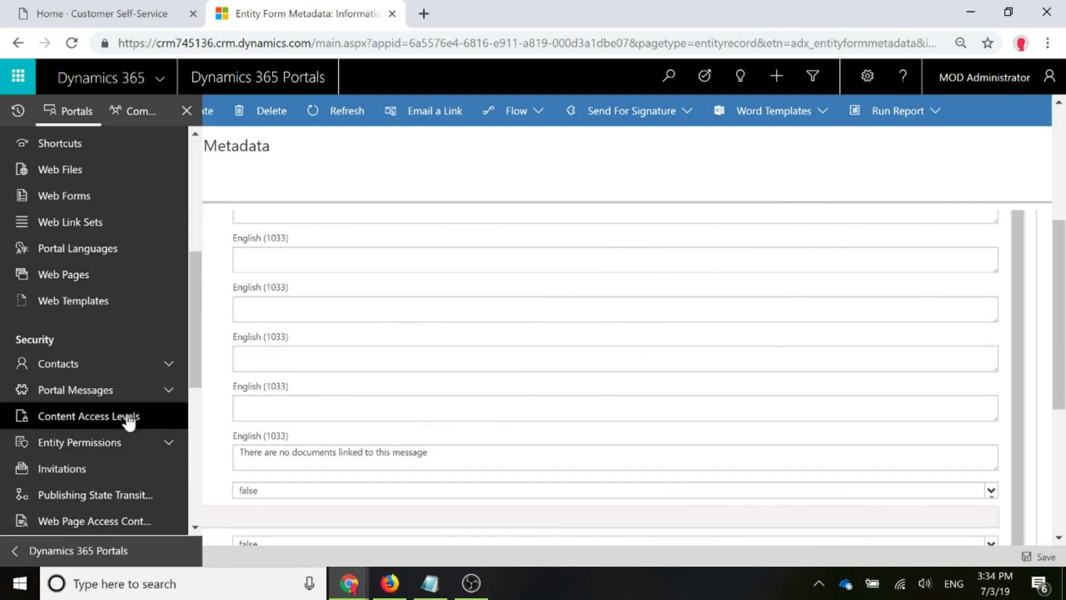
pyautogui.click(122, 395)
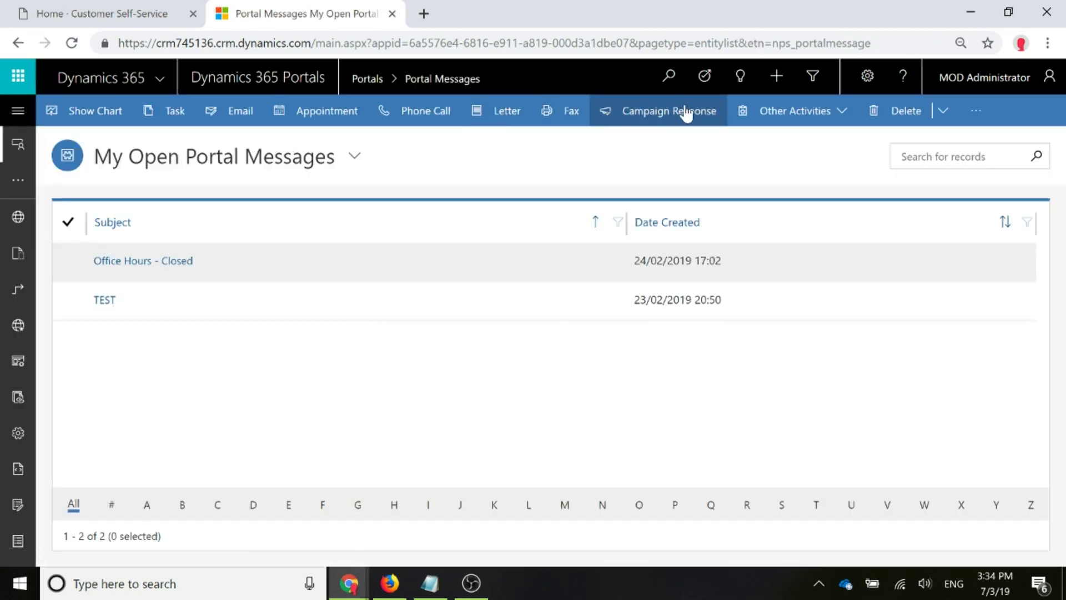
pyautogui.click(794, 110)
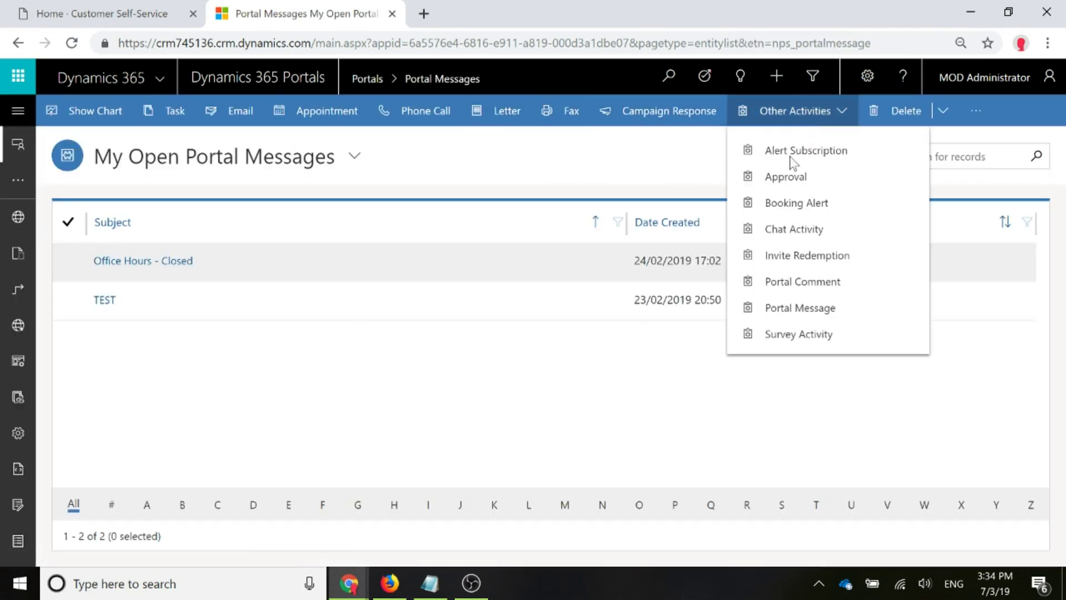
pyautogui.click(801, 307)
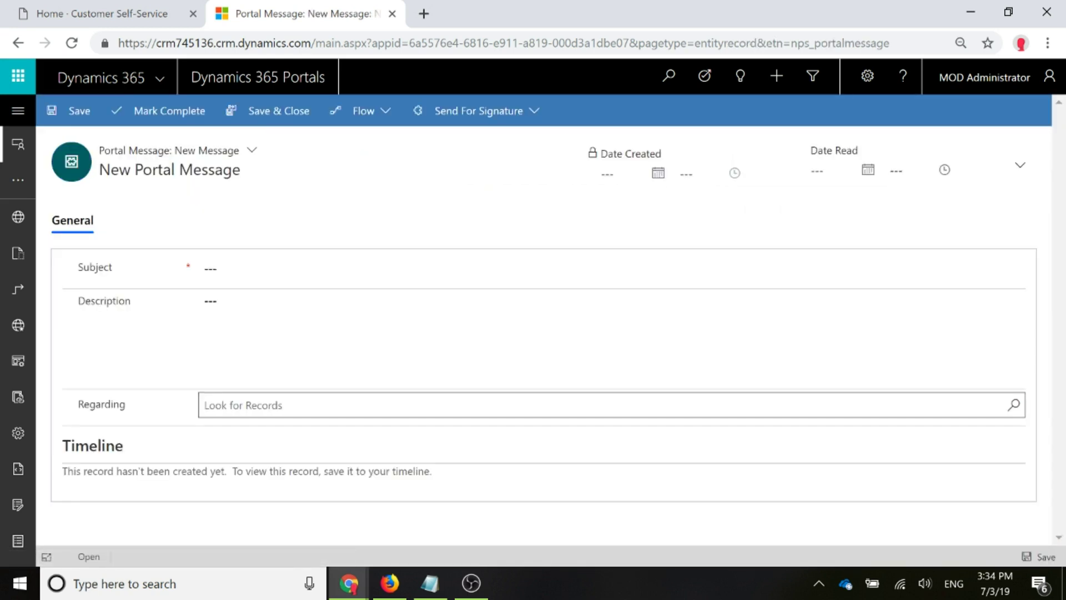
# Link it to the customer contact, with subject 'Multiple Documents' and a review-documents description, and save
pyautogui.click(290, 266)
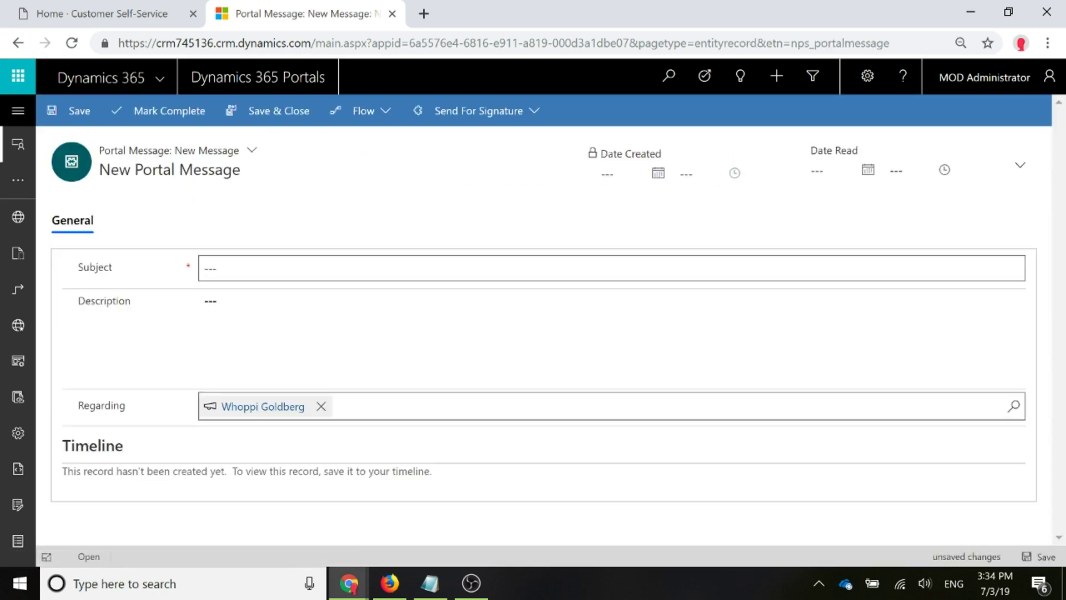
pyautogui.click(333, 268)
pyautogui.write('Multiple Documents')
pyautogui.click(205, 300)
pyautogui.write('Here are some documen')
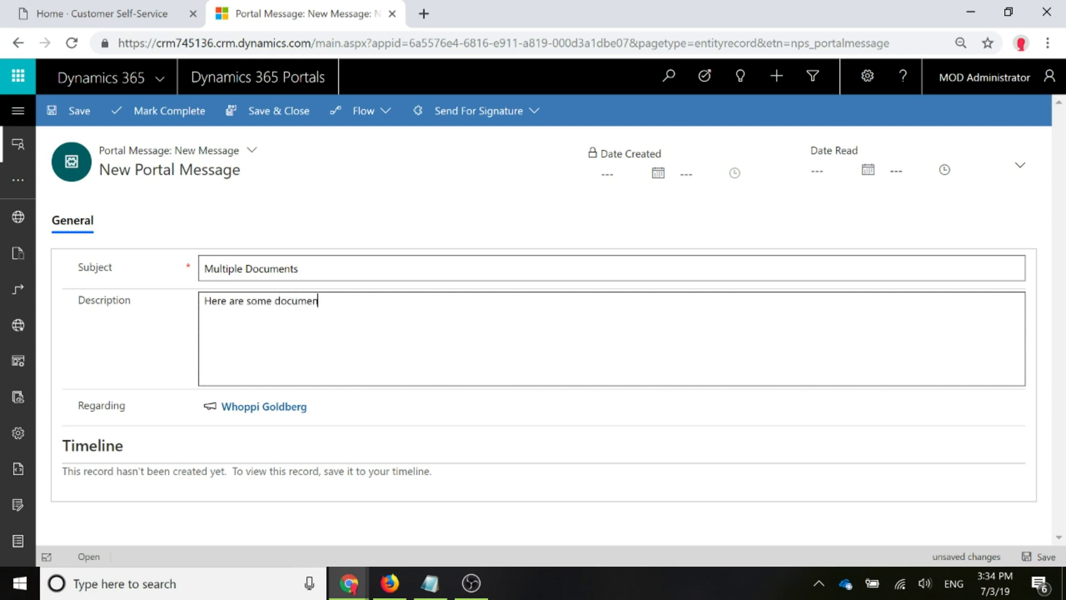
pyautogui.write('ts for you to review. Please let us ')
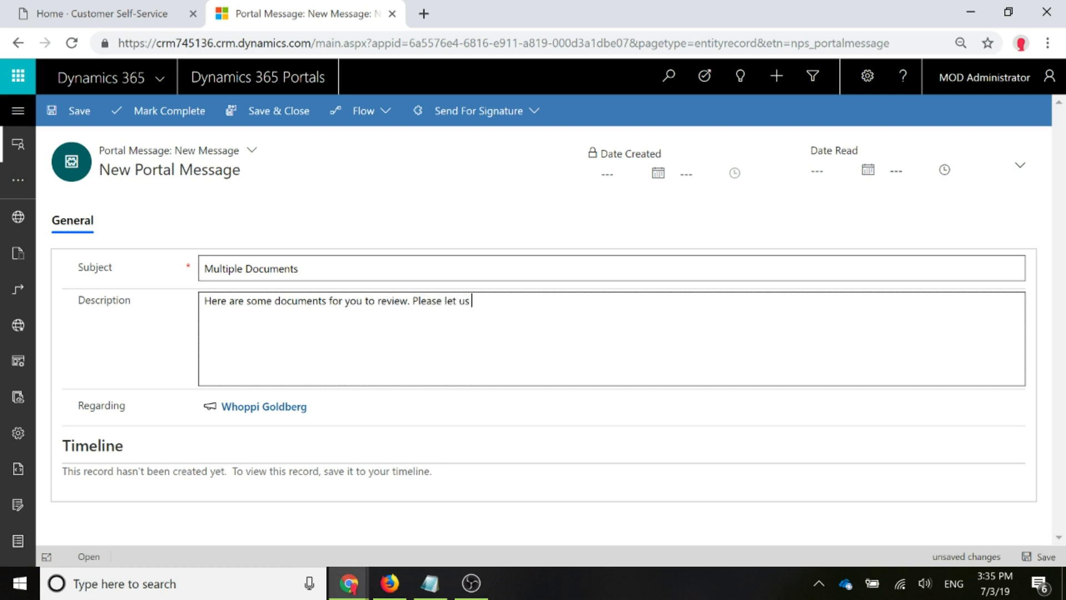
pyautogui.write('know if you have any qu')
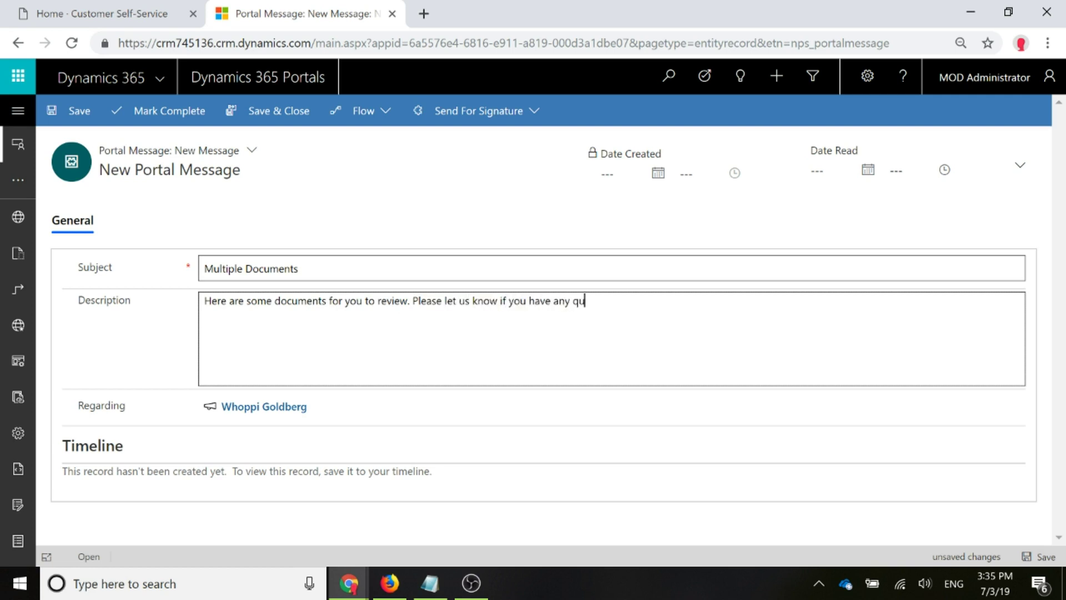
pyautogui.write('estions.')
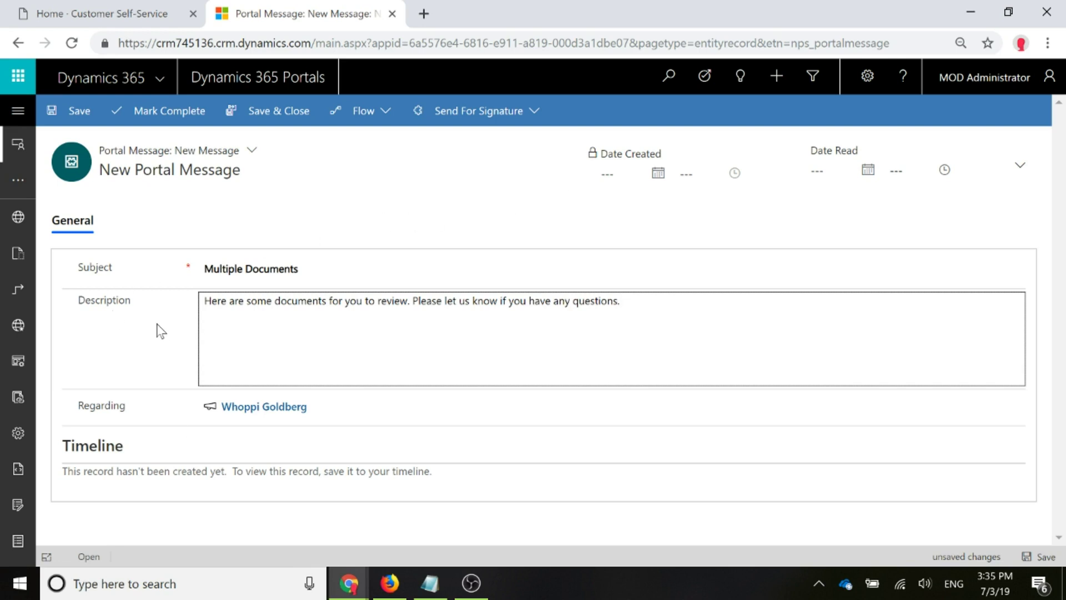
pyautogui.click(75, 111)
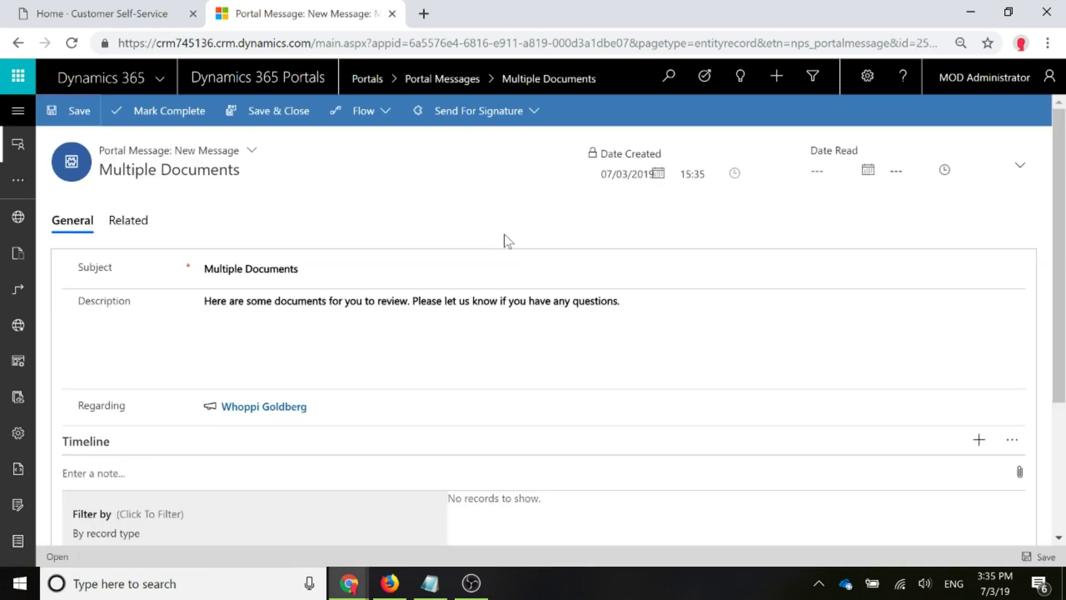
# Start a new note on the message with the body text 'Document One'
pyautogui.moveTo(1059, 143); pyautogui.dragTo(1059, 201)
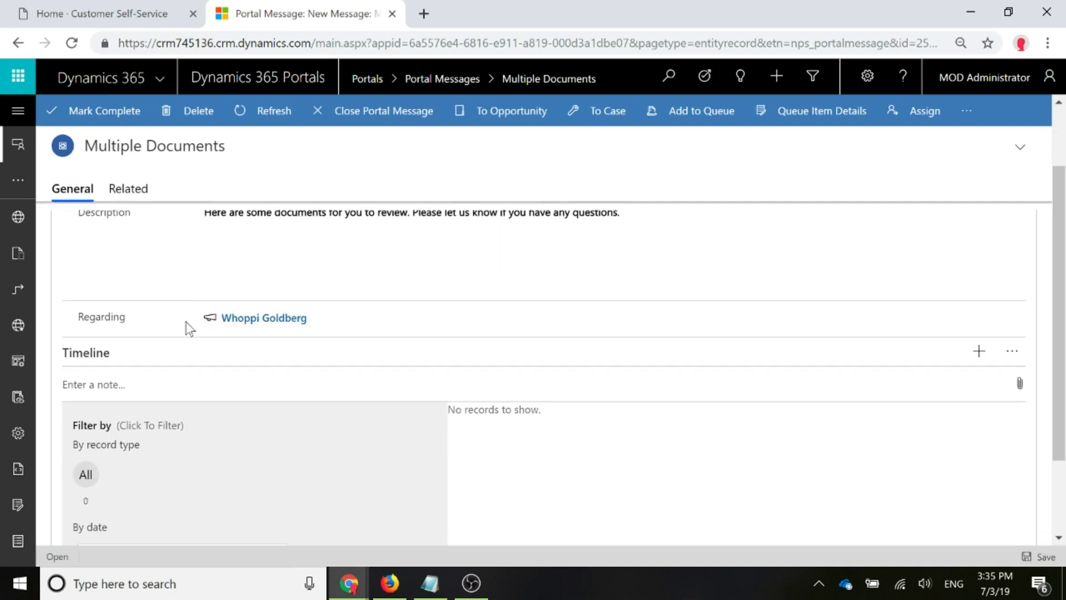
pyautogui.click(139, 386)
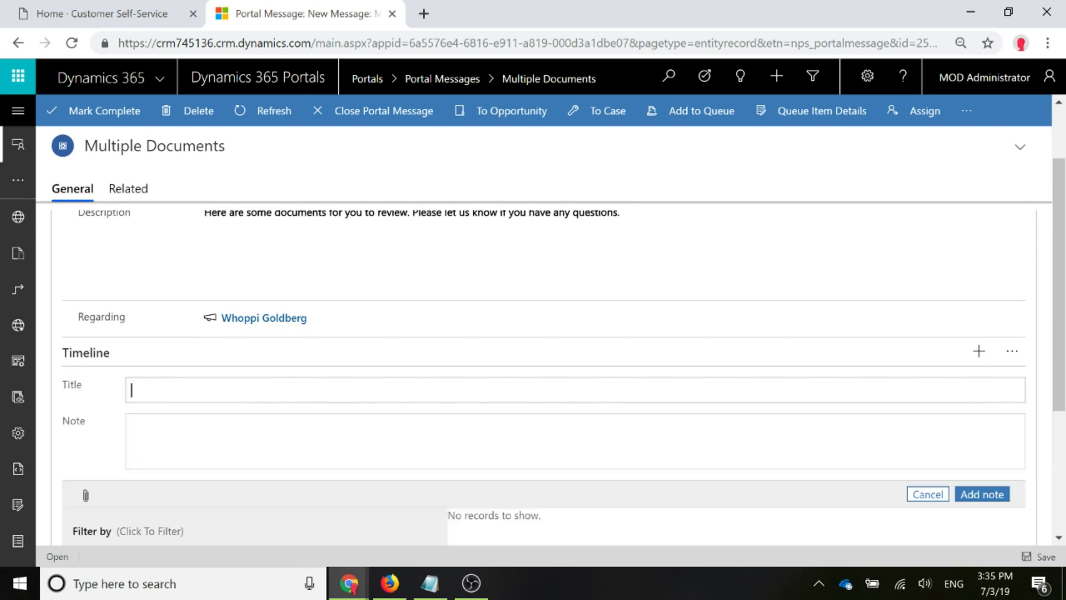
pyautogui.write('Doc')
pyautogui.press('BackSpace')
pyautogui.press('BackSpace')
pyautogui.press('BackSpace')
pyautogui.click(261, 417)
pyautogui.scroll(-2, 267, 415)
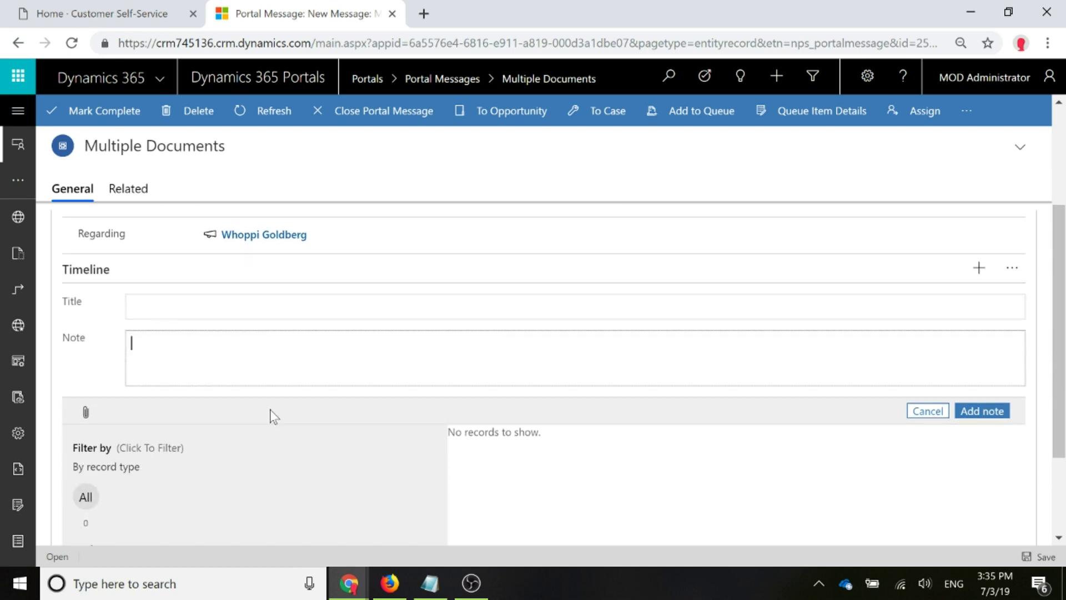
pyautogui.write('Document One')
# Attach Document Example 1.docx, add the note, and check its Portal Document title
pyautogui.click(85, 411)
pyautogui.doubleClick(233, 150)
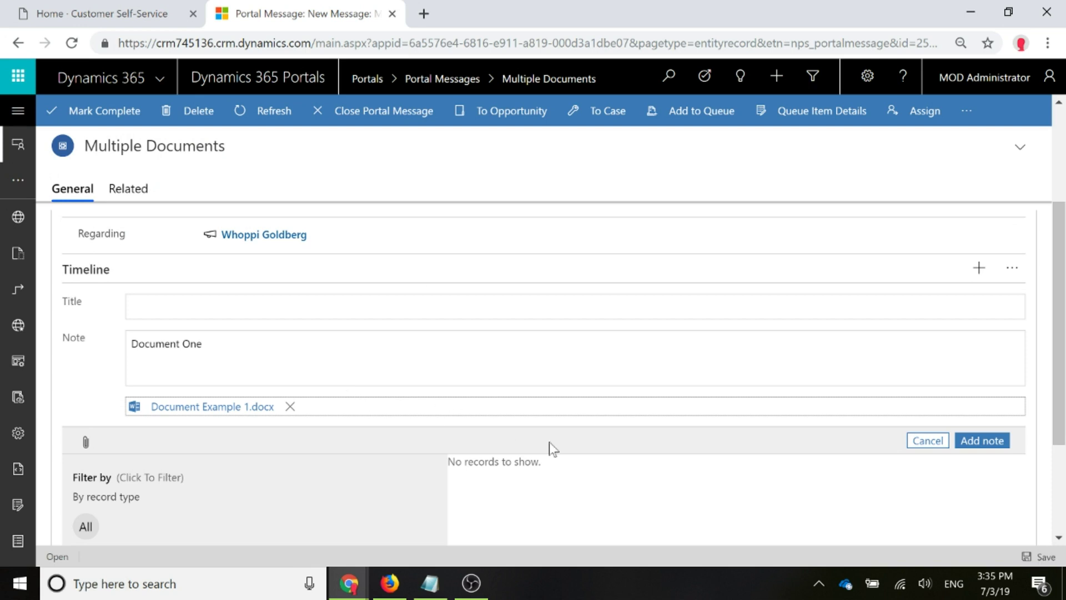
pyautogui.click(979, 444)
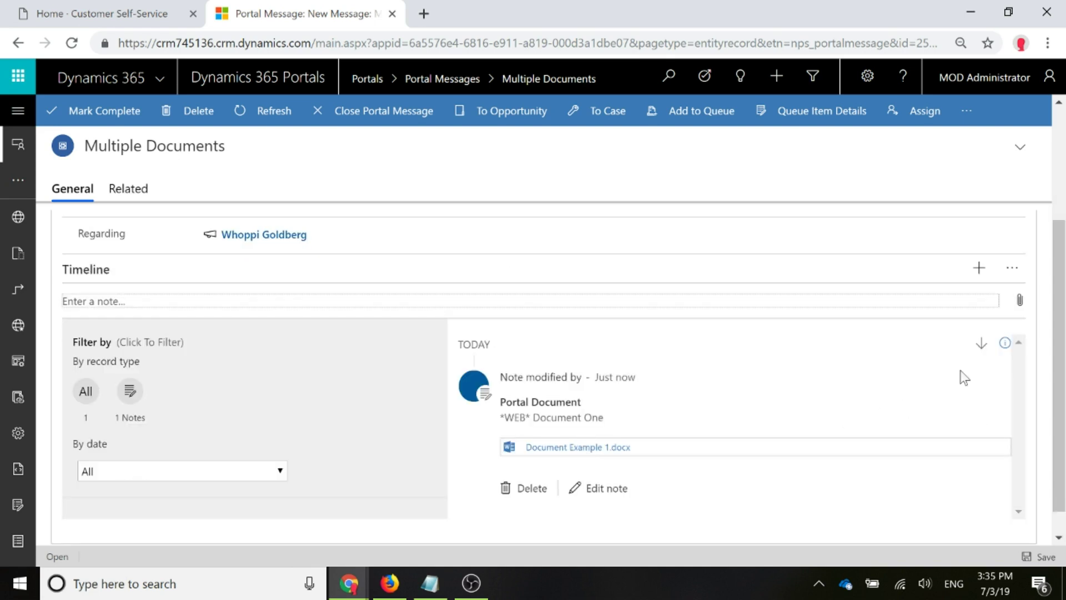
pyautogui.scroll(-1, 1058, 361)
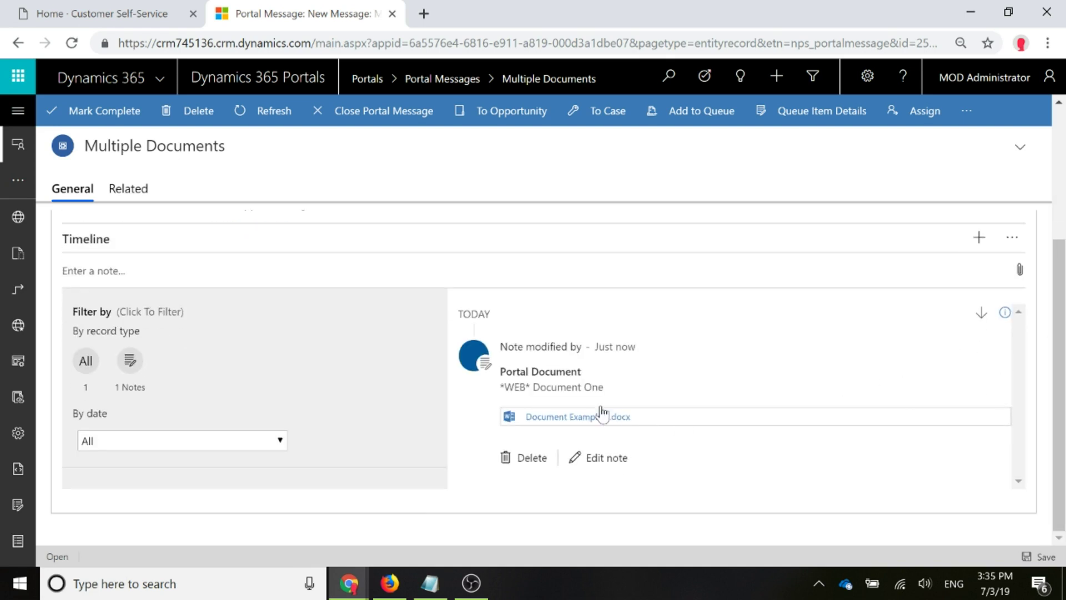
pyautogui.moveTo(500, 370); pyautogui.dragTo(629, 401)
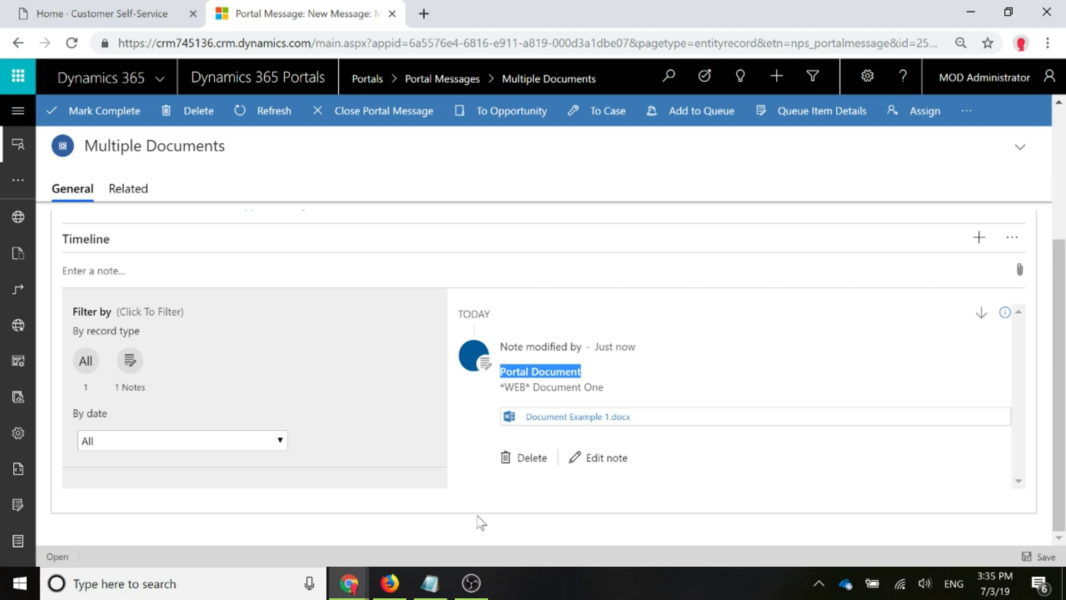
pyautogui.scroll(2, 428, 452)
pyautogui.scroll(2, 367, 404)
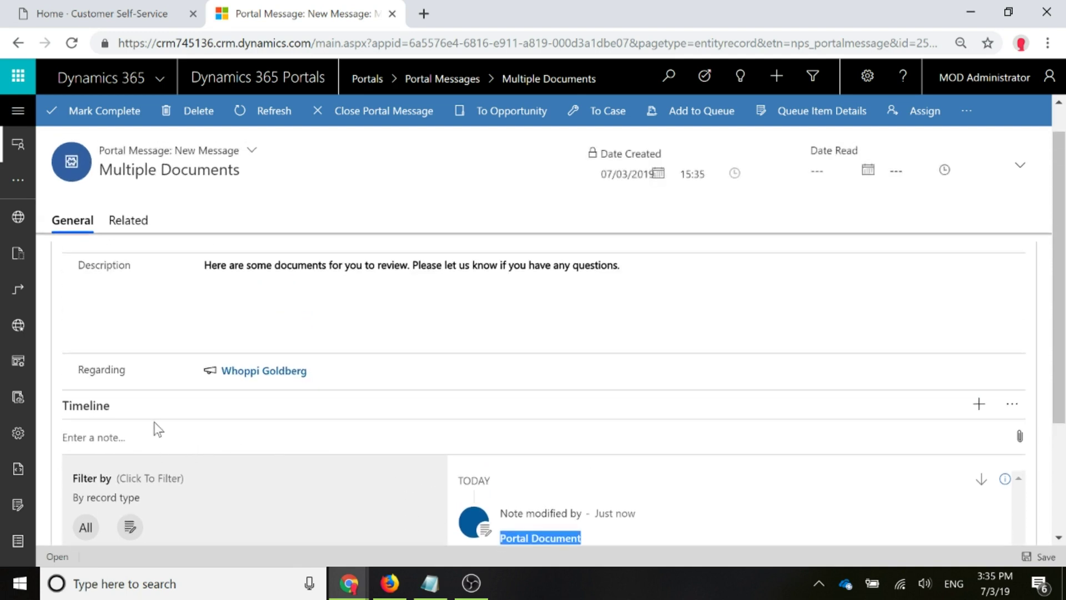
# Add a note with the text 'Document Two' and Document Example 2.docx attached
pyautogui.click(143, 438)
pyautogui.scroll(-3, 219, 443)
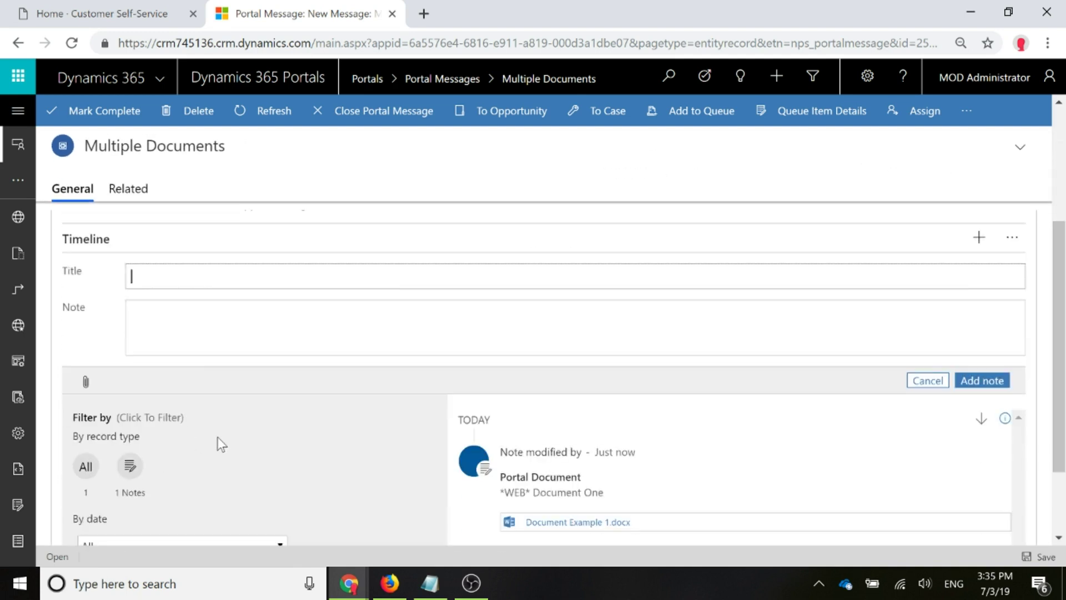
pyautogui.press('Tab')
pyautogui.write('Documents')
pyautogui.press('BackSpace')
pyautogui.write('Two')
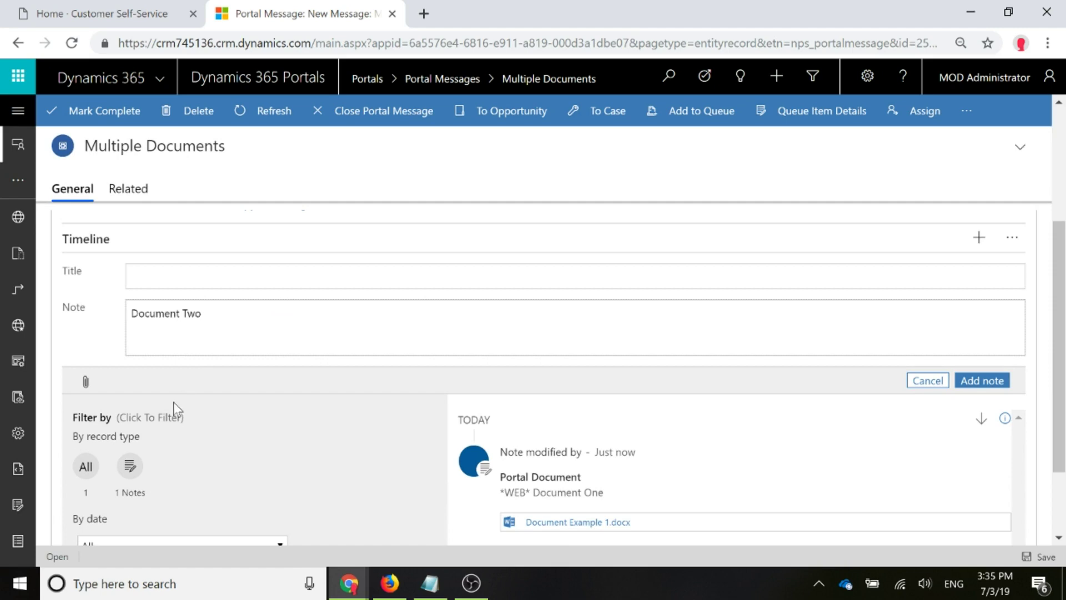
pyautogui.click(86, 381)
pyautogui.doubleClick(230, 166)
pyautogui.click(982, 411)
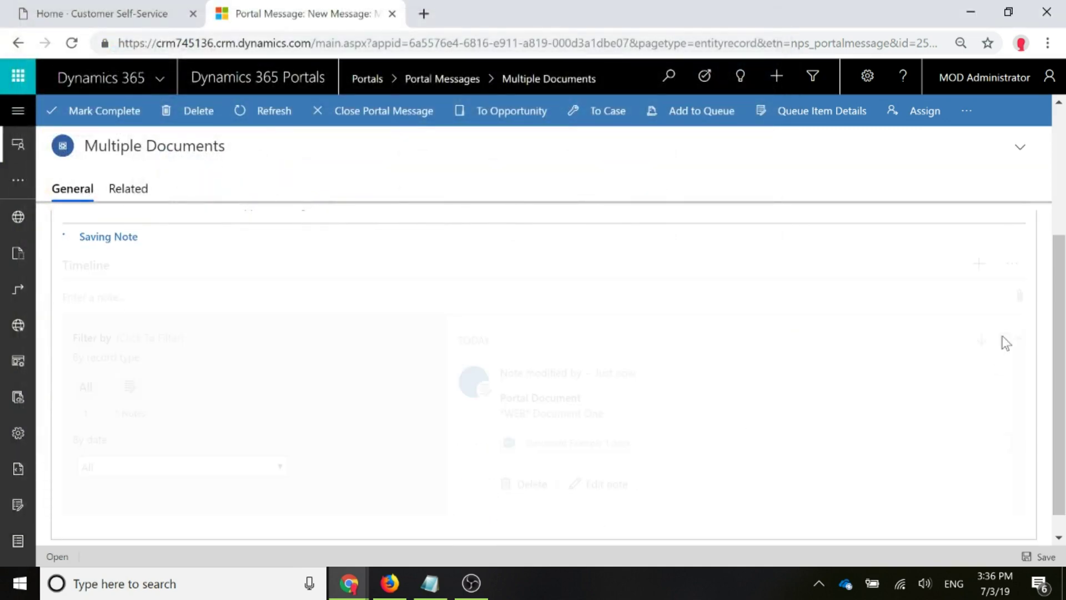
pyautogui.scroll(-1, 730, 350)
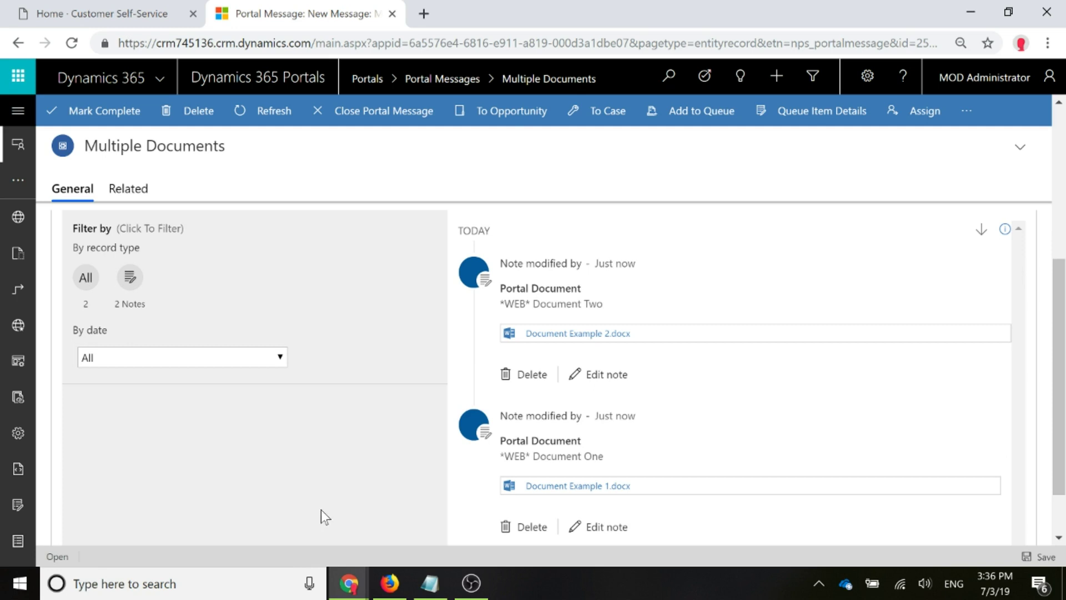
# Reload the customer portal inbox in Firefox and open the Multiple Documents message
pyautogui.click(390, 583)
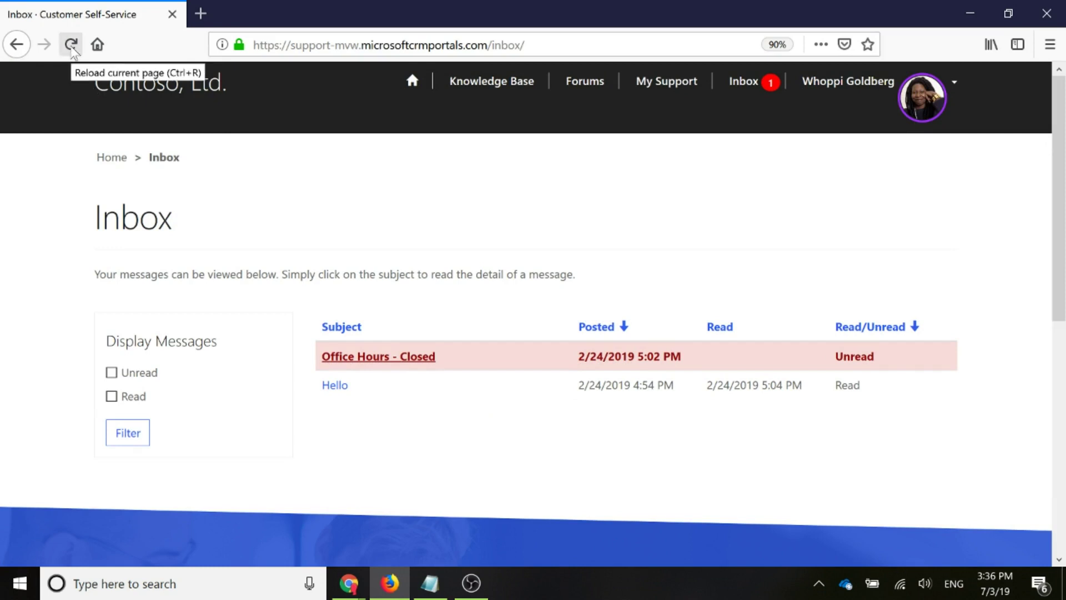
pyautogui.click(70, 44)
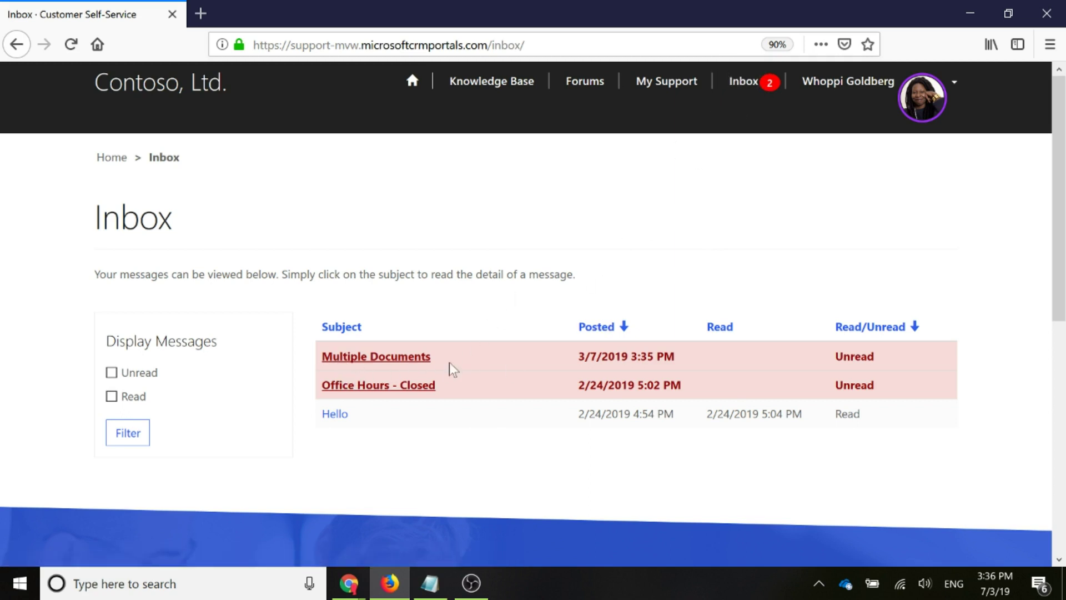
pyautogui.click(391, 358)
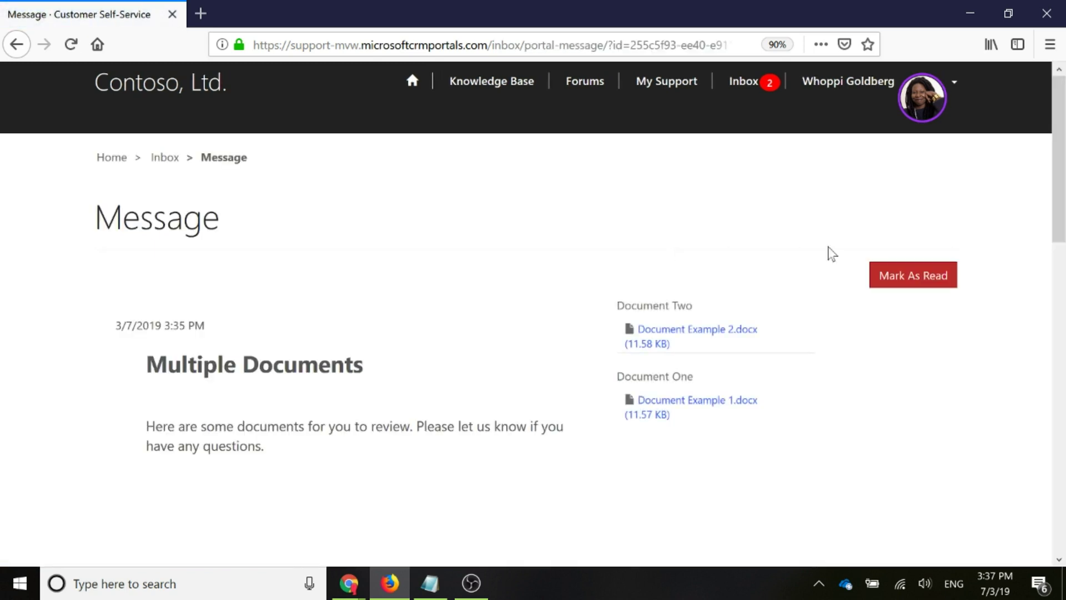
# Look over the message's posted date and Document One and Two attachments, then switch to the image-styles Notepad file
pyautogui.moveTo(1062, 186); pyautogui.dragTo(1056, 238)
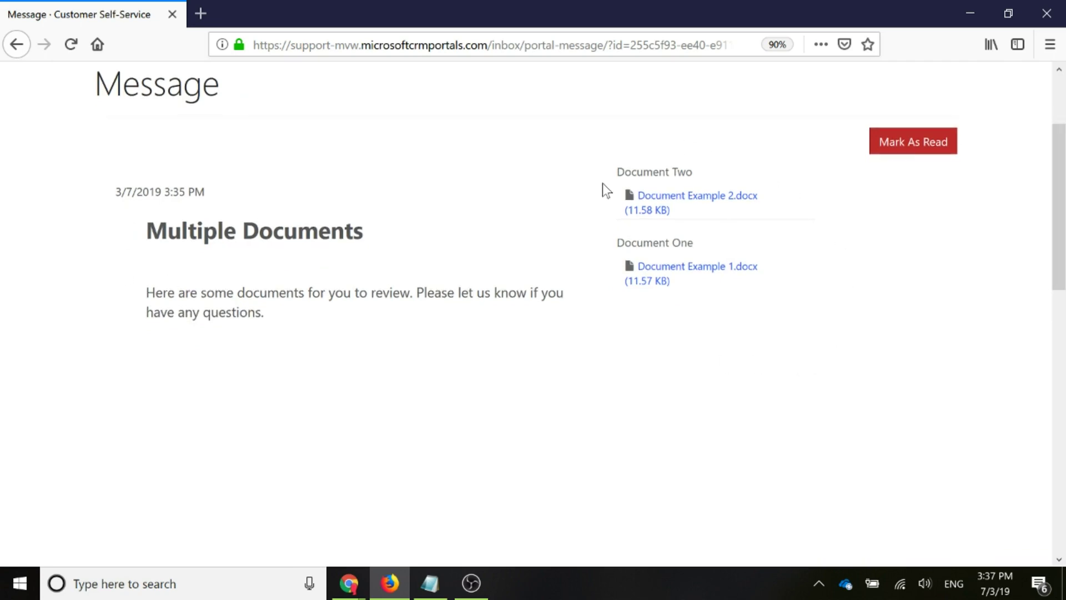
pyautogui.moveTo(1060, 172); pyautogui.dragTo(1060, 145)
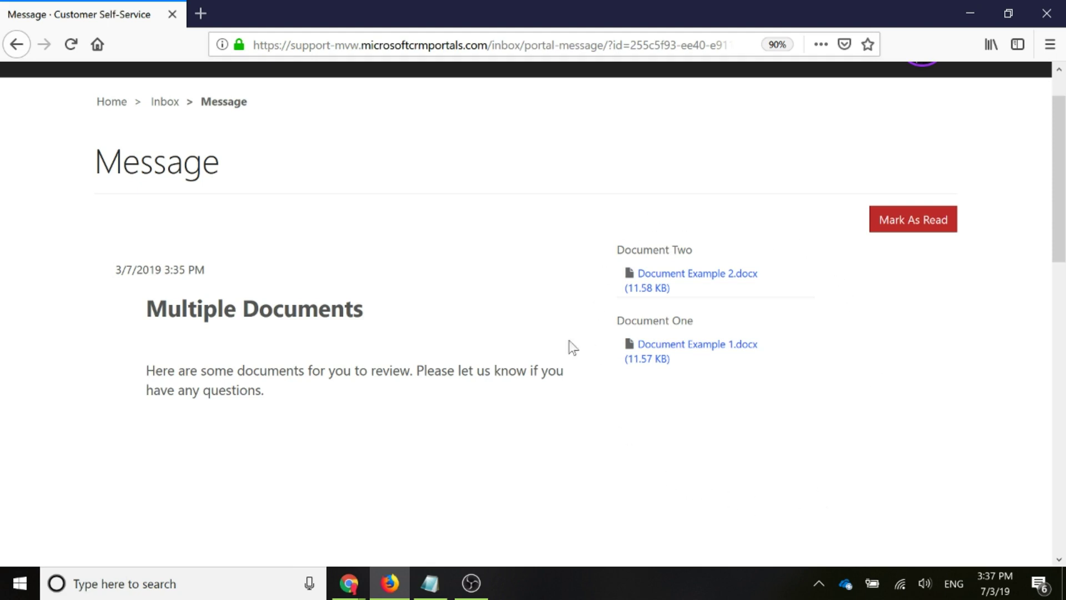
pyautogui.moveTo(205, 270); pyautogui.dragTo(121, 270)
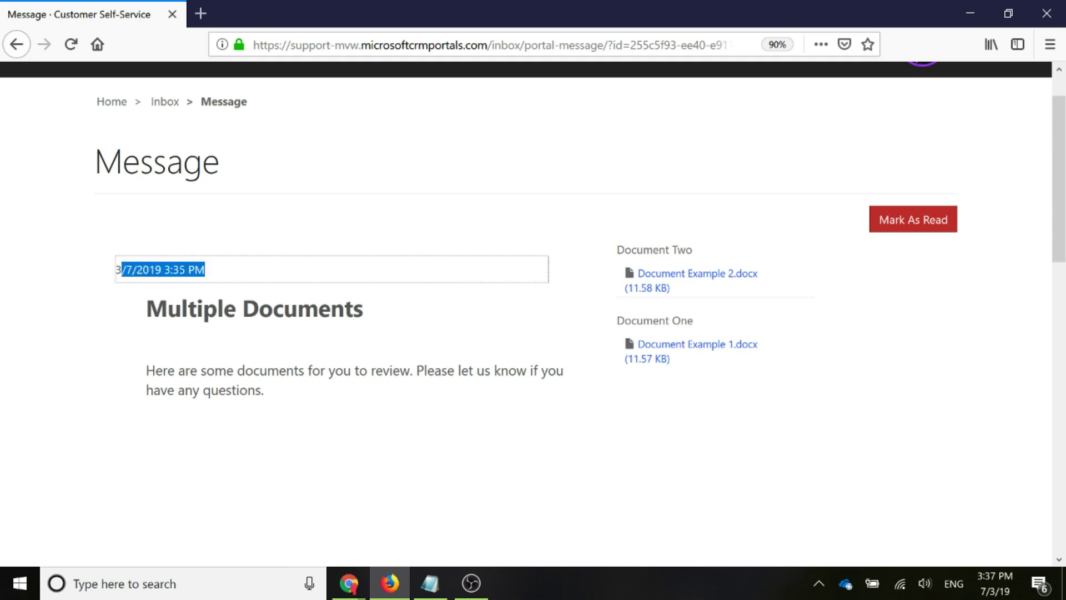
pyautogui.click(169, 284)
pyautogui.click(682, 469)
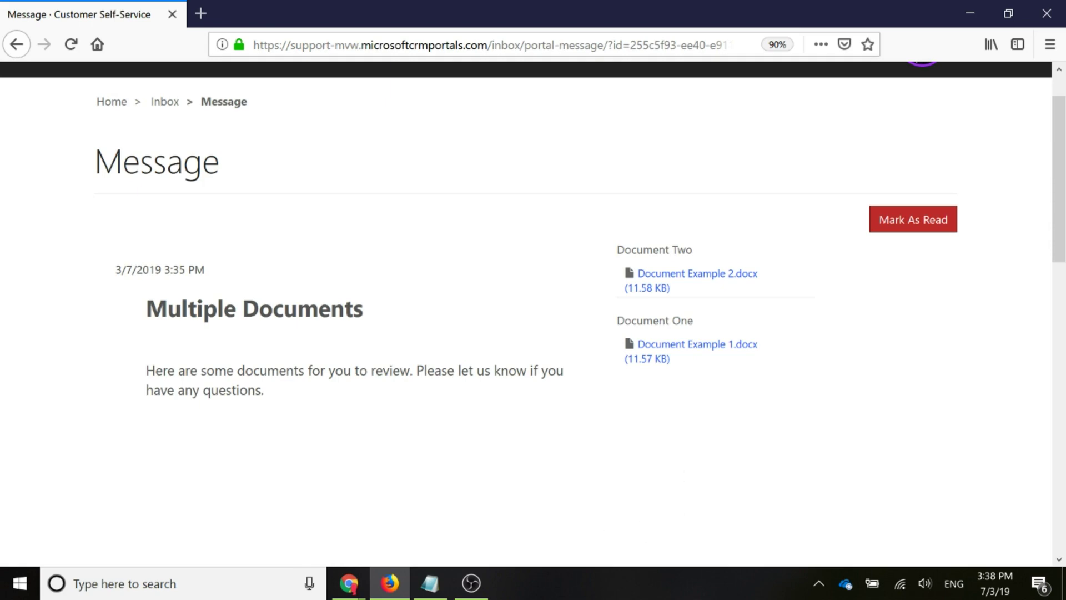
pyautogui.click(429, 582)
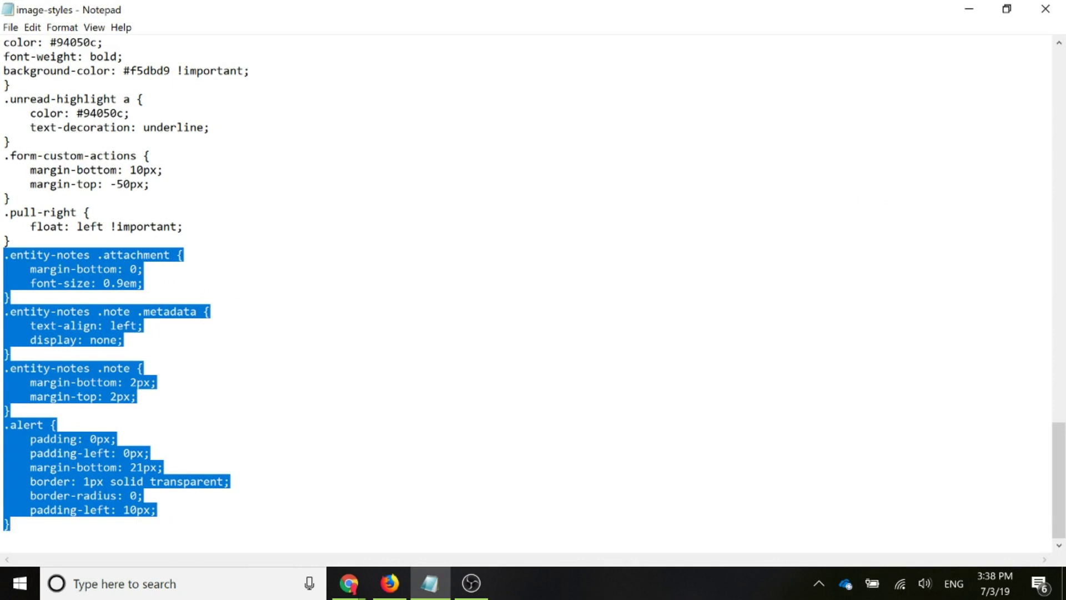
pyautogui.click(144, 269)
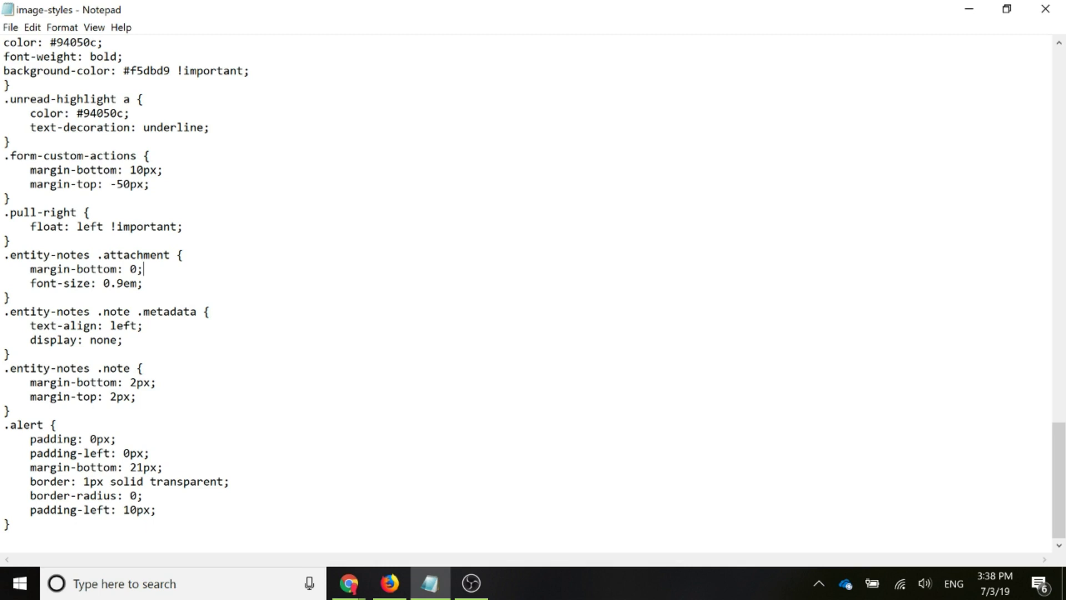
pyautogui.hotkey('ctrl', 'End')
pyautogui.hotkey('shift', 'Up')
pyautogui.hotkey('shift', 'Up')
pyautogui.hotkey('shift', 'Up')
pyautogui.hotkey('shift', 'Up')
pyautogui.hotkey('shift', 'Up')
pyautogui.hotkey('shift', 'Up')
pyautogui.hotkey('shift', 'Up')
pyautogui.hotkey('shift', 'Up')
pyautogui.hotkey('shift', 'Up')
pyautogui.hotkey('shift', 'Up')
pyautogui.hotkey('shift', 'Up')
pyautogui.hotkey('shift', 'Up')
pyautogui.hotkey('shift', 'Up')
pyautogui.hotkey('shift', 'Up')
pyautogui.hotkey('shift', 'Up')
pyautogui.hotkey('shift', 'Up')
pyautogui.hotkey('shift', 'Up')
pyautogui.hotkey('shift', 'Up')
pyautogui.hotkey('shift', 'Up')
pyautogui.hotkey('shift', 'Home')
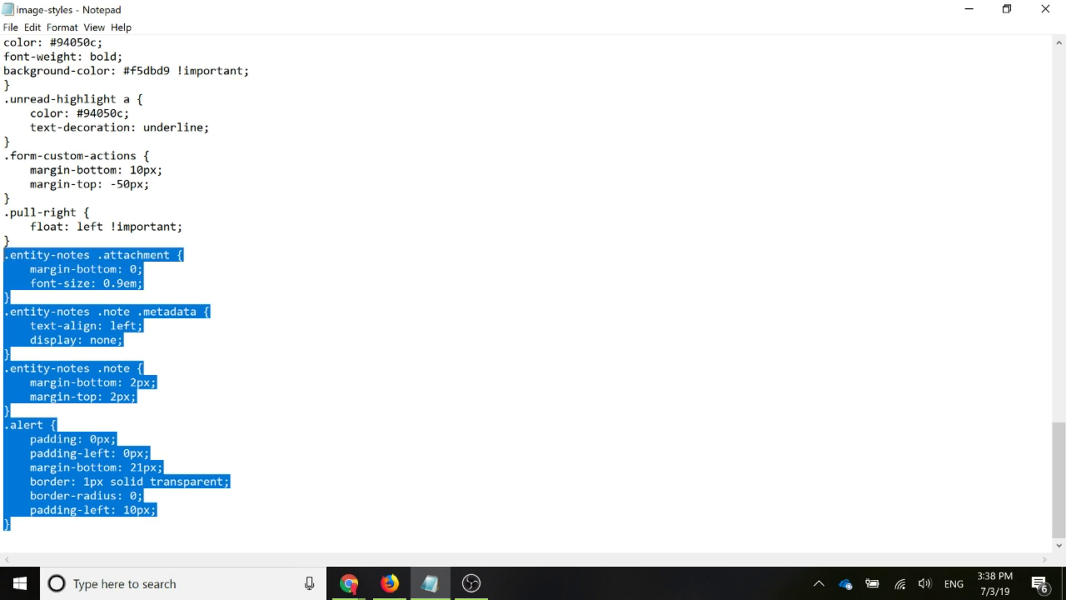
# Minimize Notepad to return to the portal's Multiple Documents message page
pyautogui.click(969, 9)
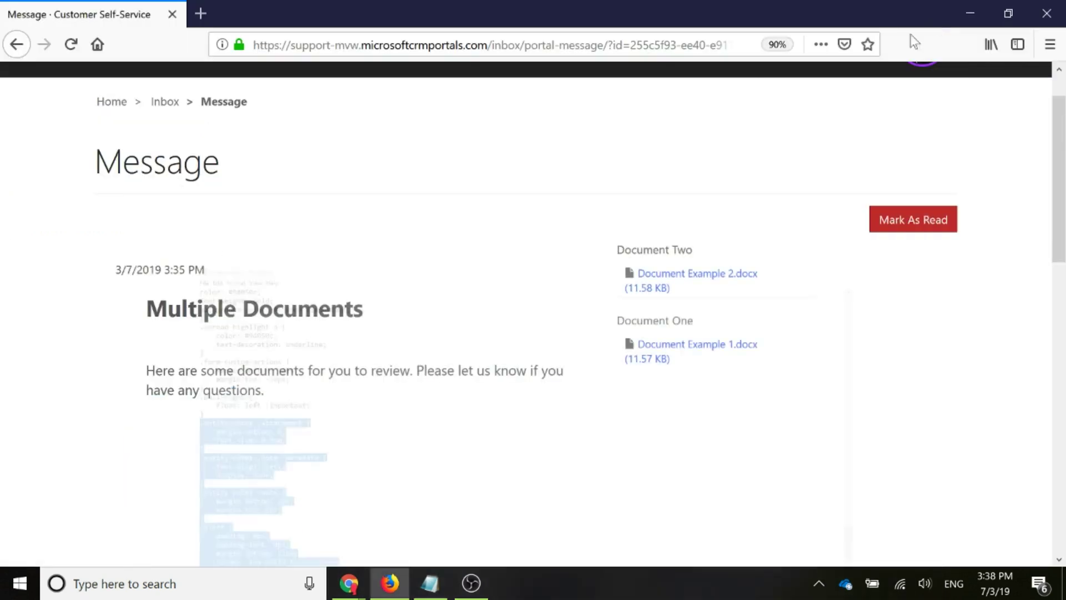